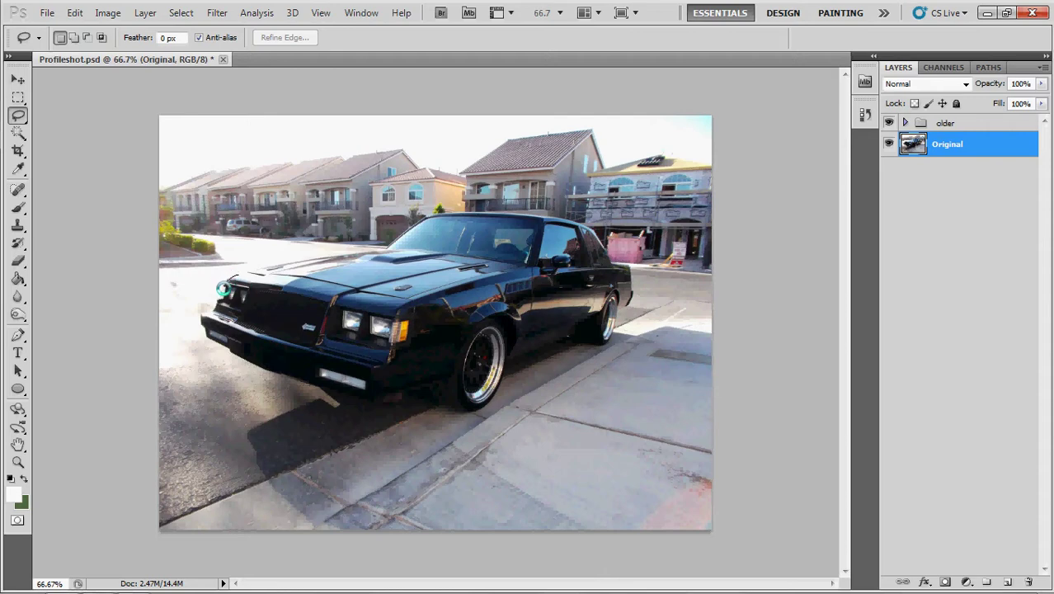
# - Make a trial lasso cut-out of the car on a new layer, check it against the photo, then delete it
pyautogui.moveTo(216, 299)
pyautogui.mouseDown()
pyautogui.moveTo(205, 336)
pyautogui.moveTo(268, 370)
pyautogui.moveTo(401, 398)
pyautogui.moveTo(446, 387)
pyautogui.moveTo(483, 319)
pyautogui.moveTo(510, 323)
pyautogui.moveTo(509, 354)
pyautogui.moveTo(527, 354)
pyautogui.moveTo(587, 324)
pyautogui.moveTo(617, 290)
pyautogui.moveTo(628, 306)
pyautogui.moveTo(635, 299)
pyautogui.moveTo(623, 265)
pyautogui.moveTo(580, 226)
pyautogui.moveTo(488, 211)
pyautogui.moveTo(414, 215)
pyautogui.moveTo(330, 260)
pyautogui.moveTo(223, 277)
pyautogui.mouseUp()
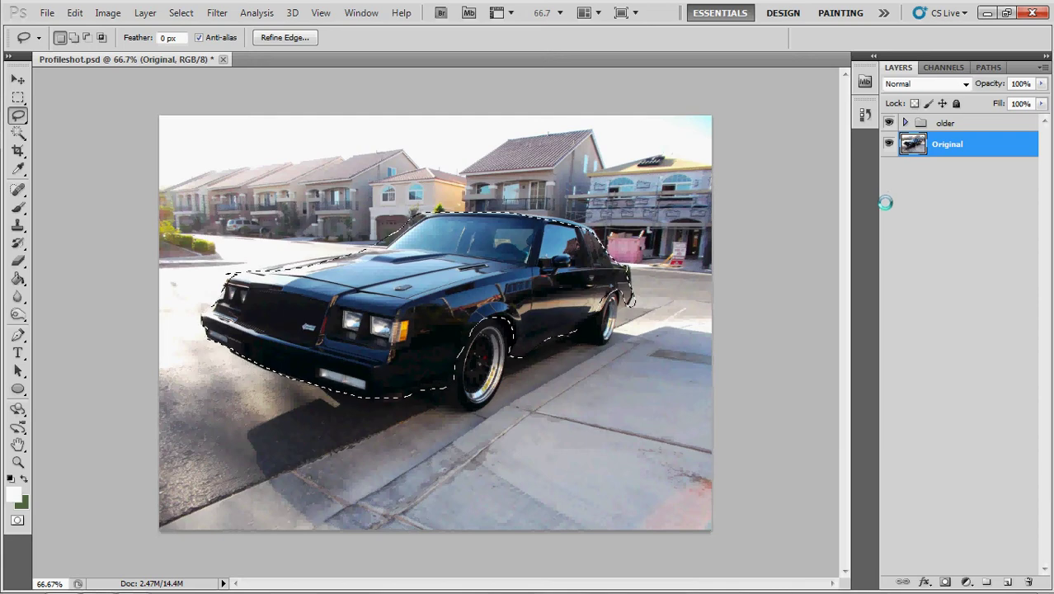
pyautogui.hotkey('ctrl', 'j')
pyautogui.click(890, 168)
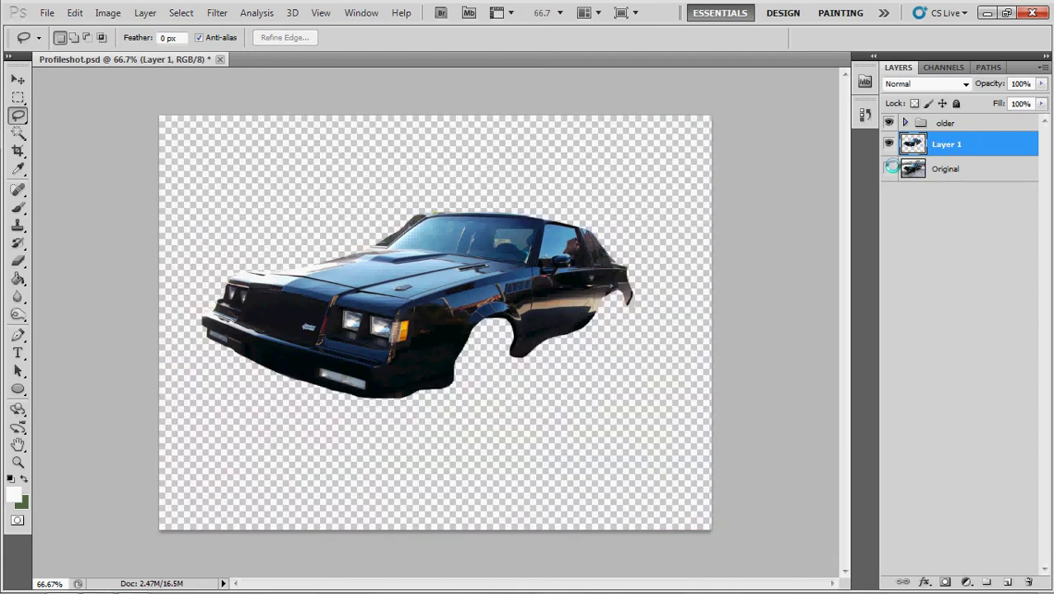
pyautogui.click(890, 168)
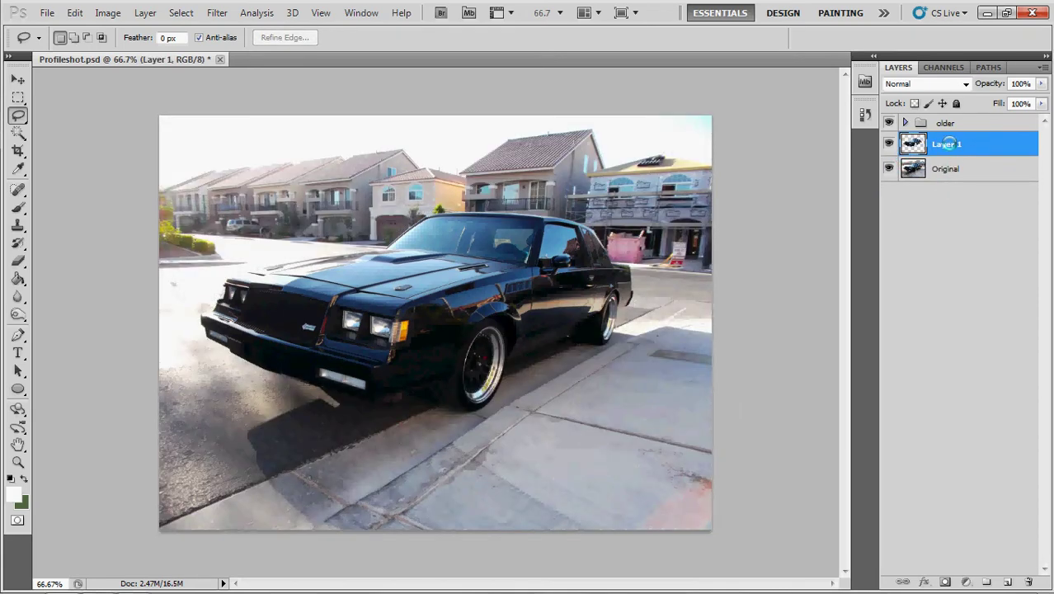
pyautogui.press('Delete')
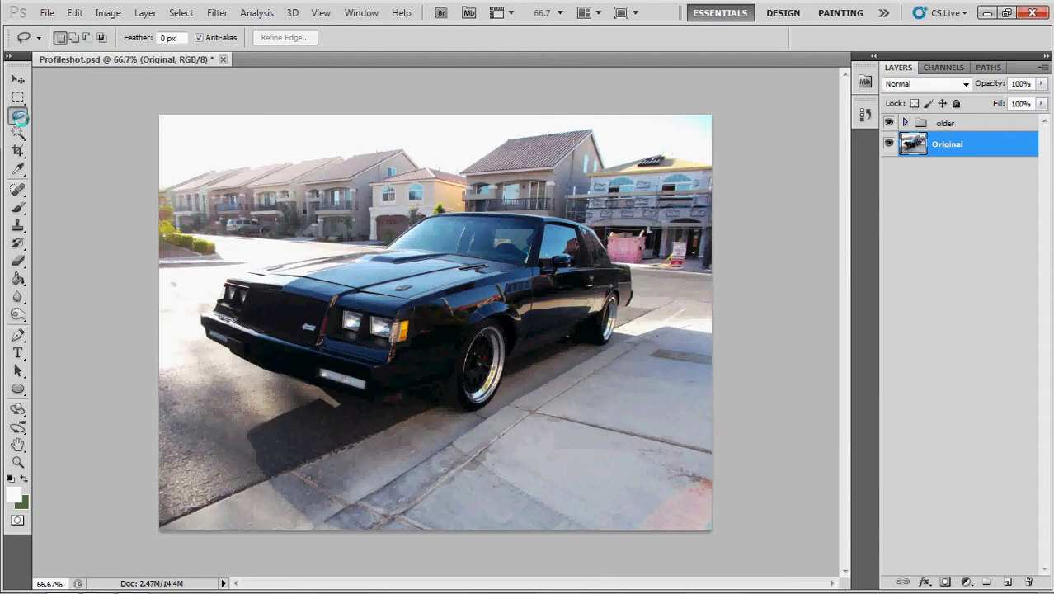
# - Try a Polygonal Lasso outline from the car's front corner over the windshield to the rear, then cancel it
pyautogui.click(18, 117)
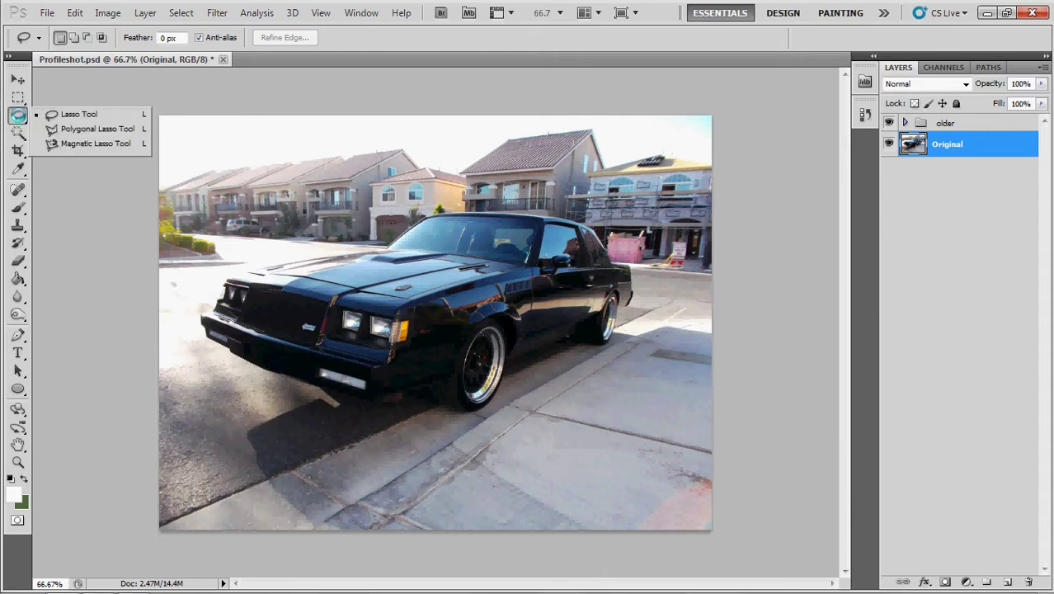
pyautogui.click(66, 129)
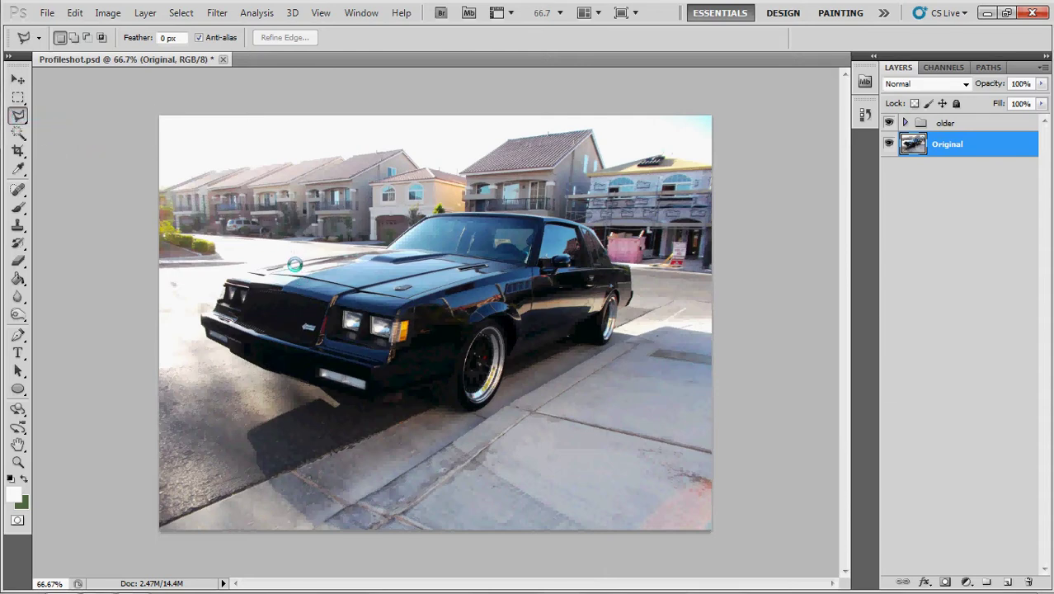
pyautogui.click(233, 275)
pyautogui.click(393, 242)
pyautogui.click(430, 215)
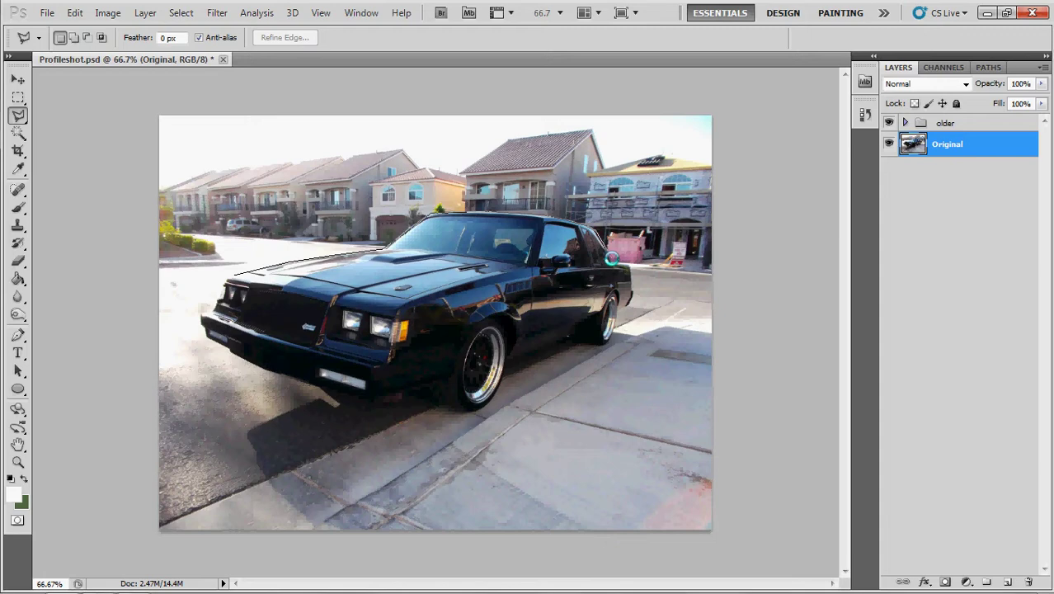
pyautogui.click(611, 258)
pyautogui.press('Escape')
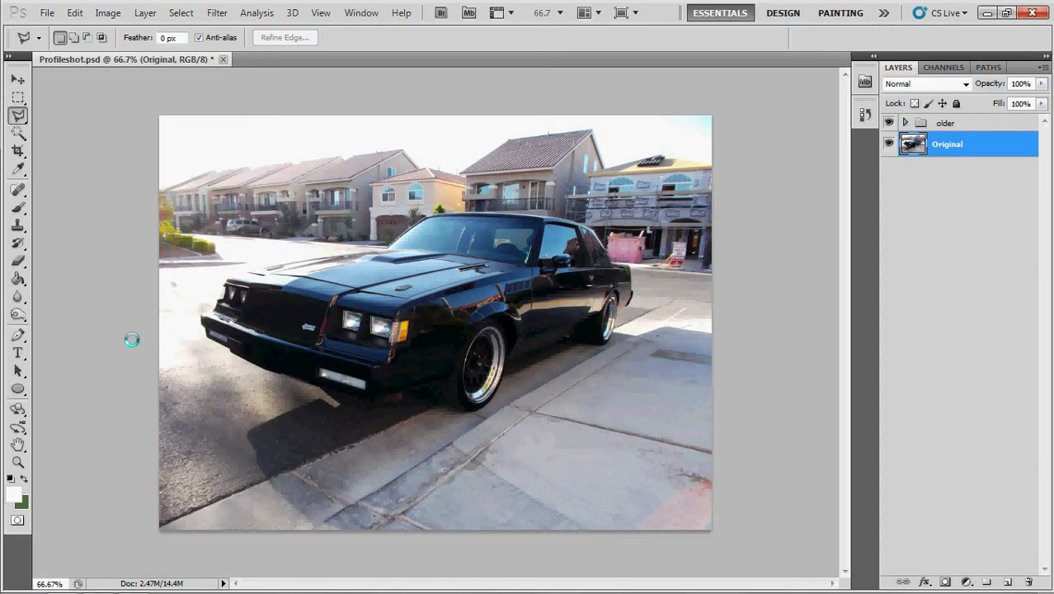
# - Draw a Pen Tool path from the front corner along the hood curve to the rear wheel, closing it
pyautogui.click(17, 334)
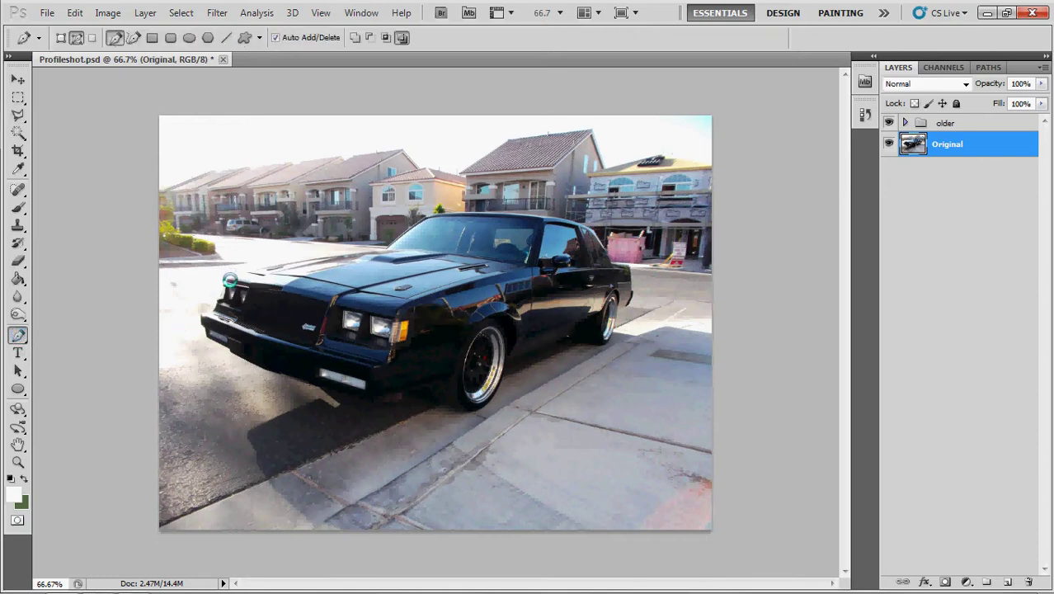
pyautogui.click(229, 278)
pyautogui.moveTo(310, 258); pyautogui.dragTo(331, 257)
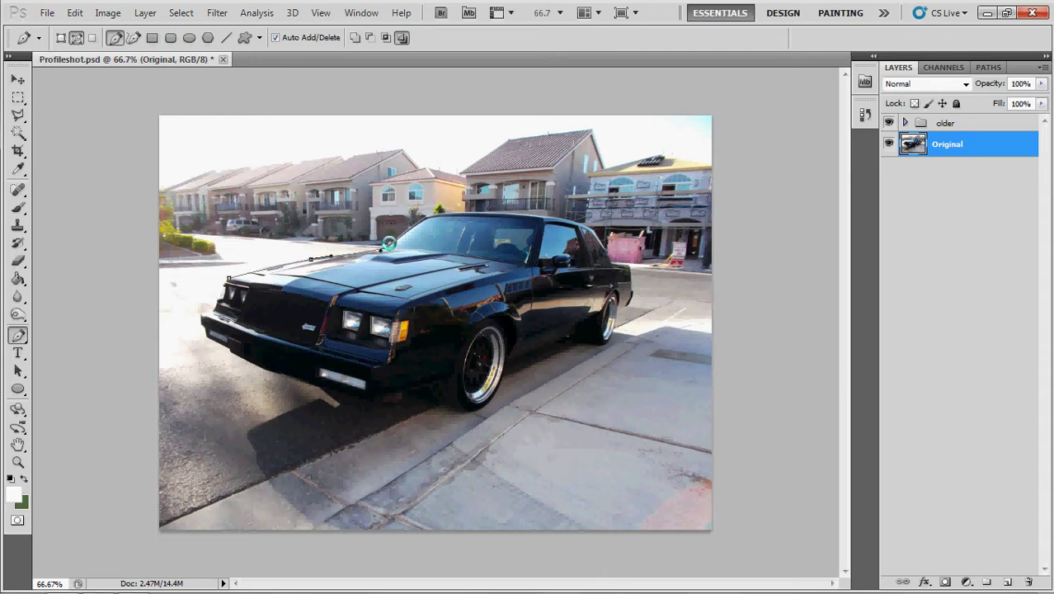
pyautogui.click(385, 245)
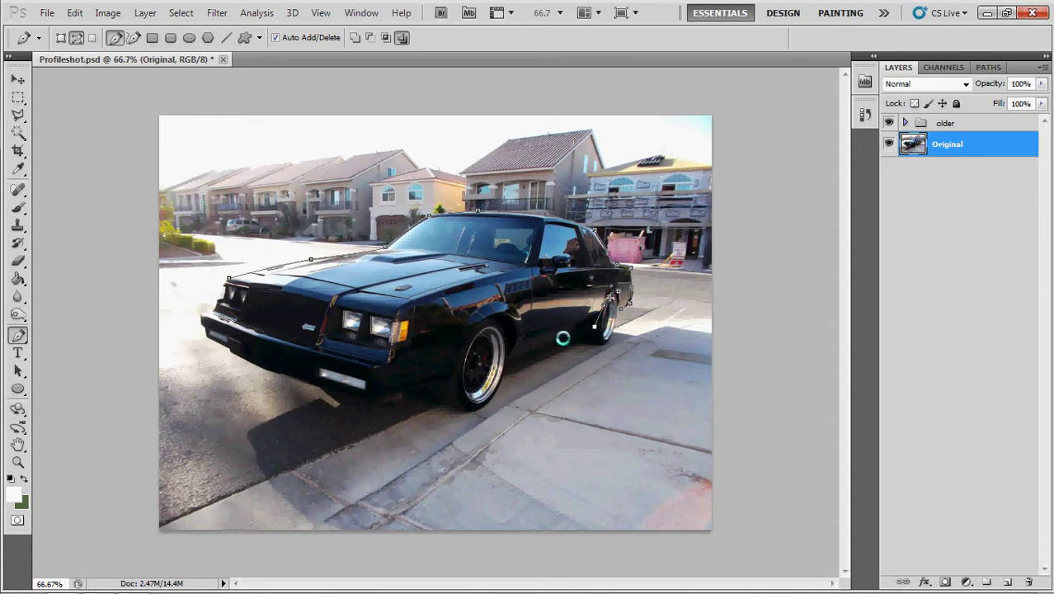
pyautogui.click(560, 338)
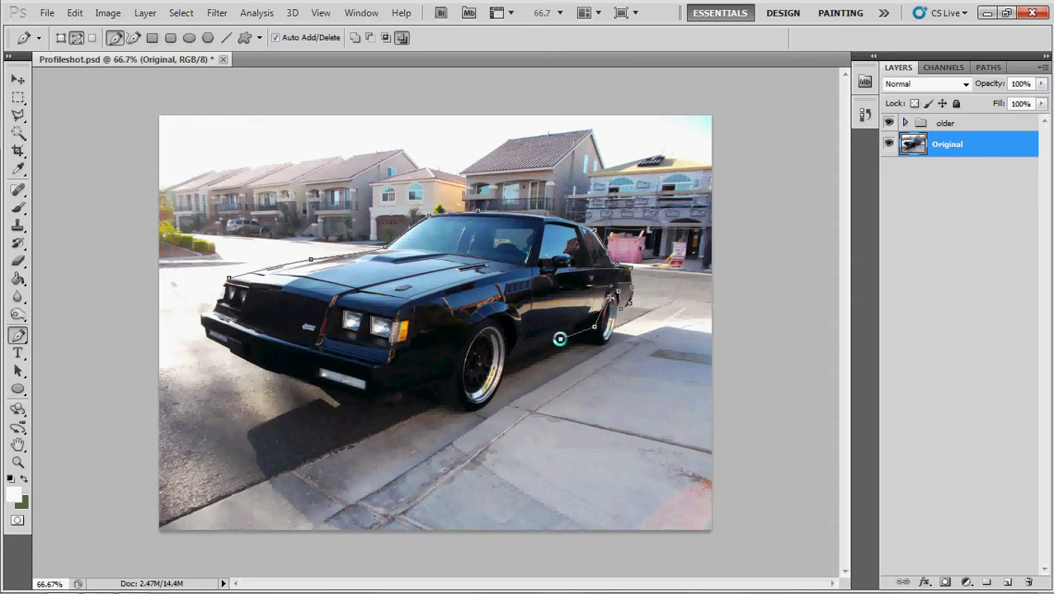
pyautogui.click(510, 357)
pyautogui.click(227, 279)
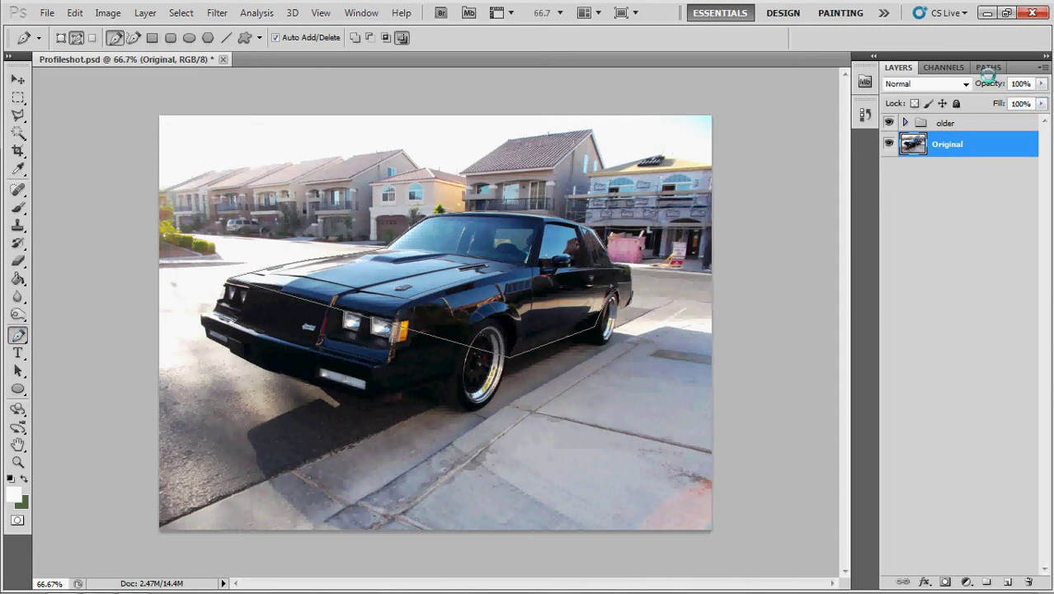
# - Make a selection from the Work Path and copy the car body onto new Layer 1
pyautogui.click(988, 66)
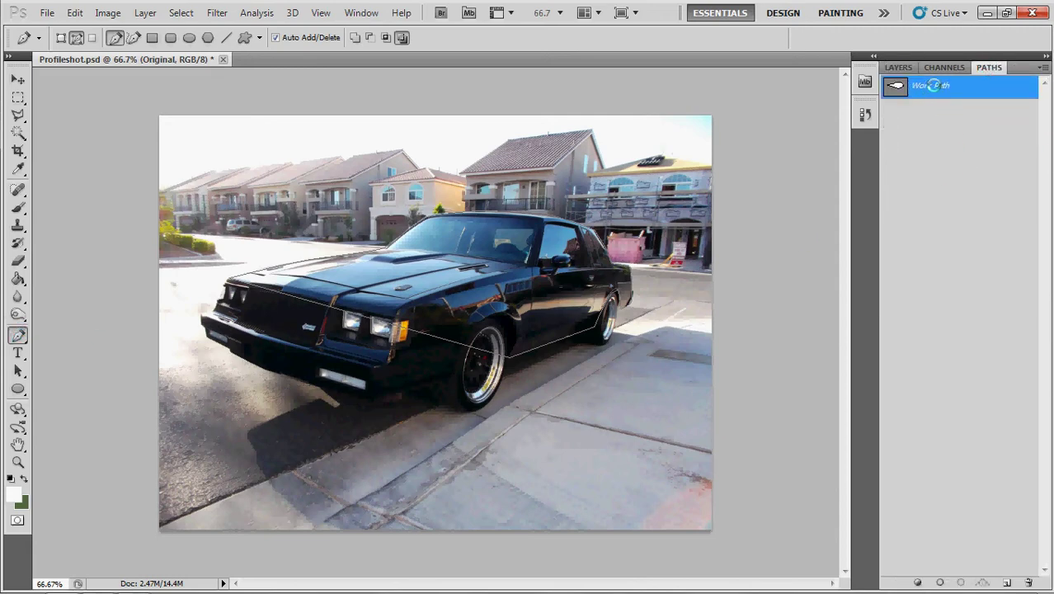
pyautogui.rightClick(934, 88)
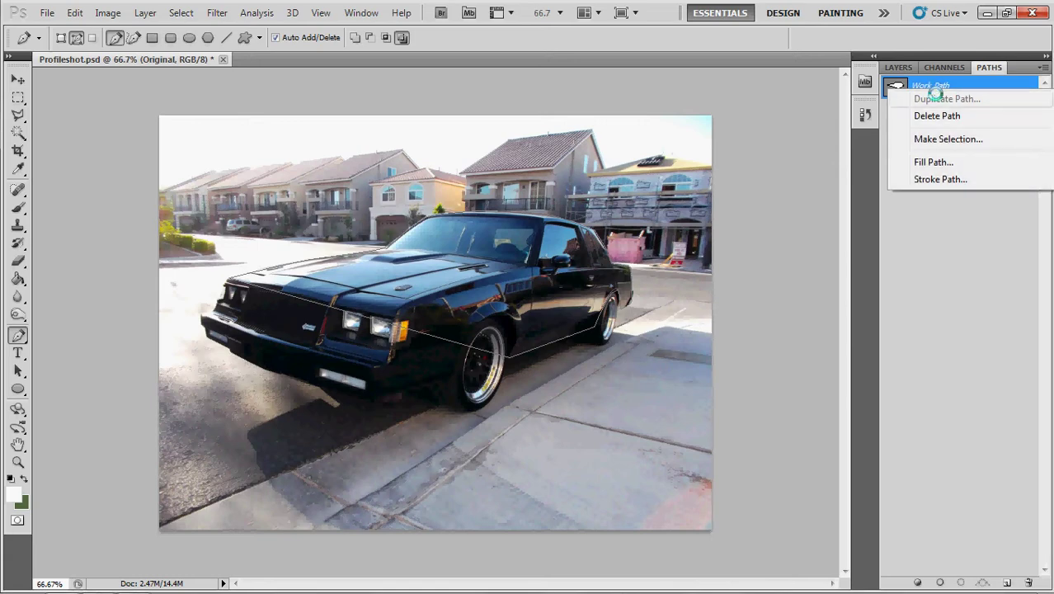
pyautogui.click(946, 138)
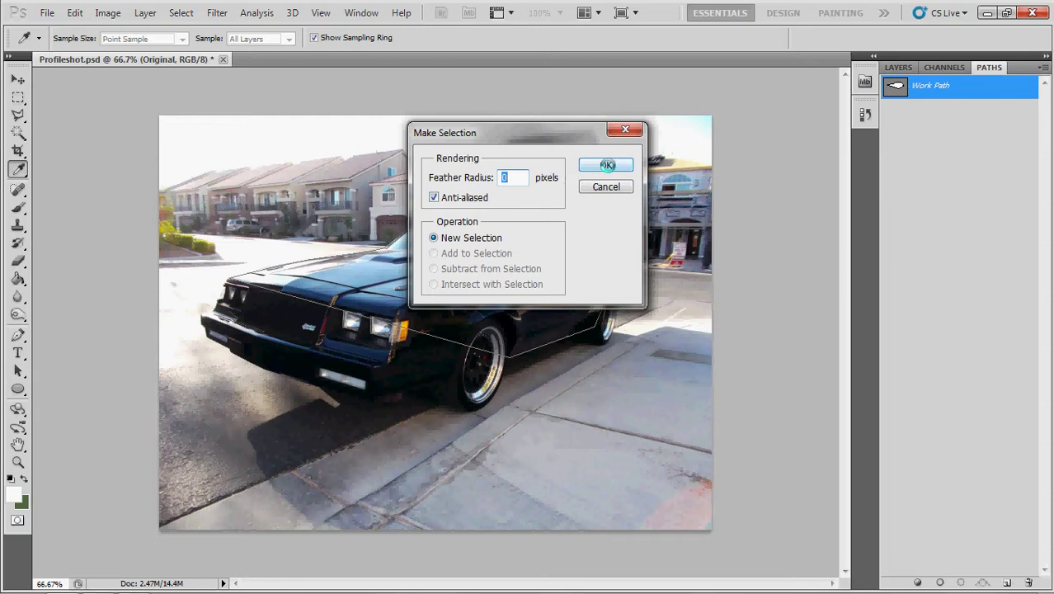
pyautogui.click(607, 165)
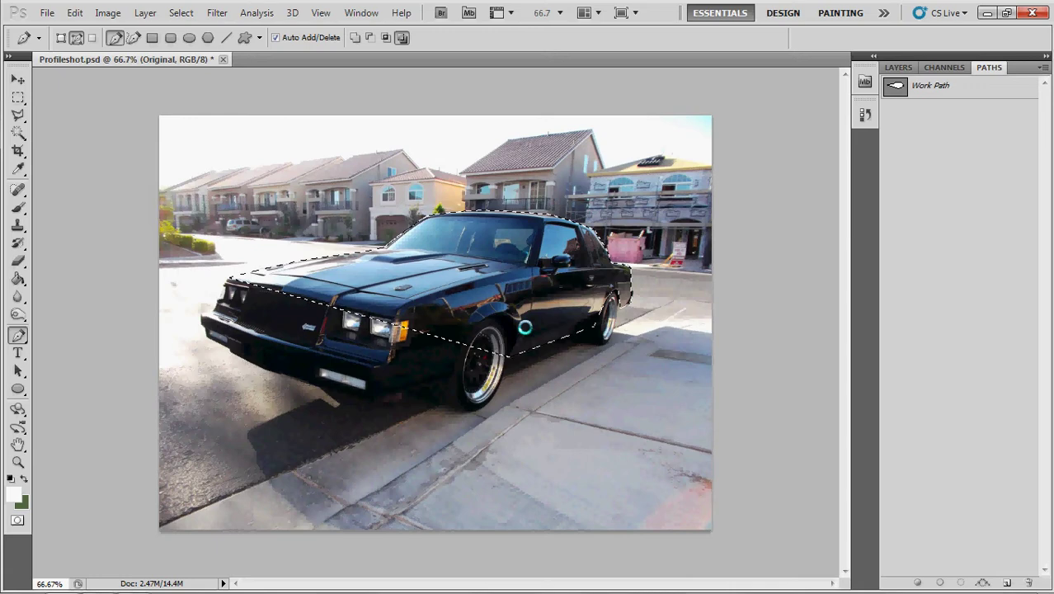
pyautogui.click(898, 67)
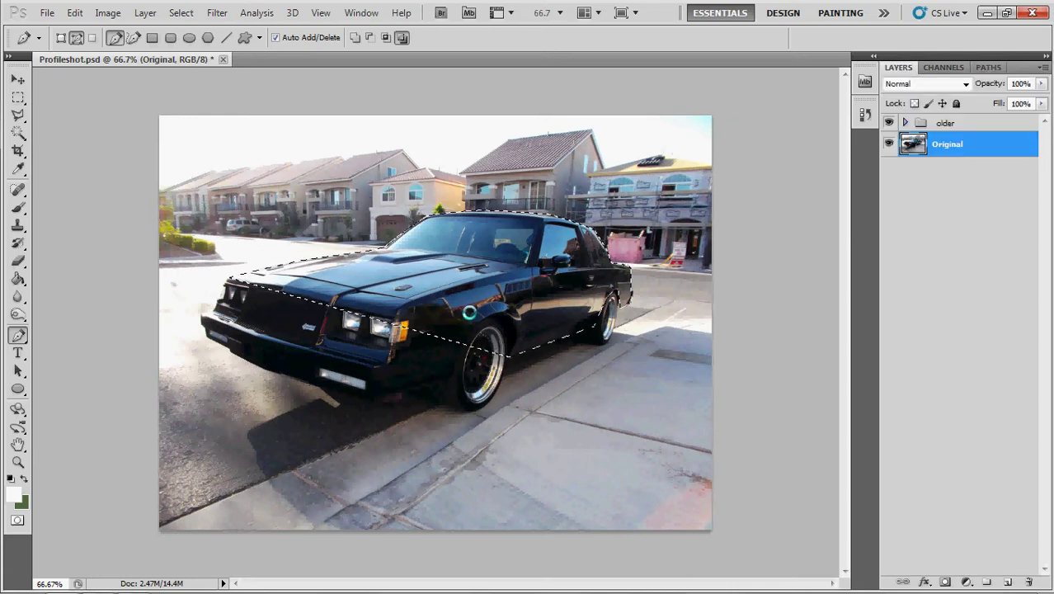
pyautogui.hotkey('ctrl', 'j')
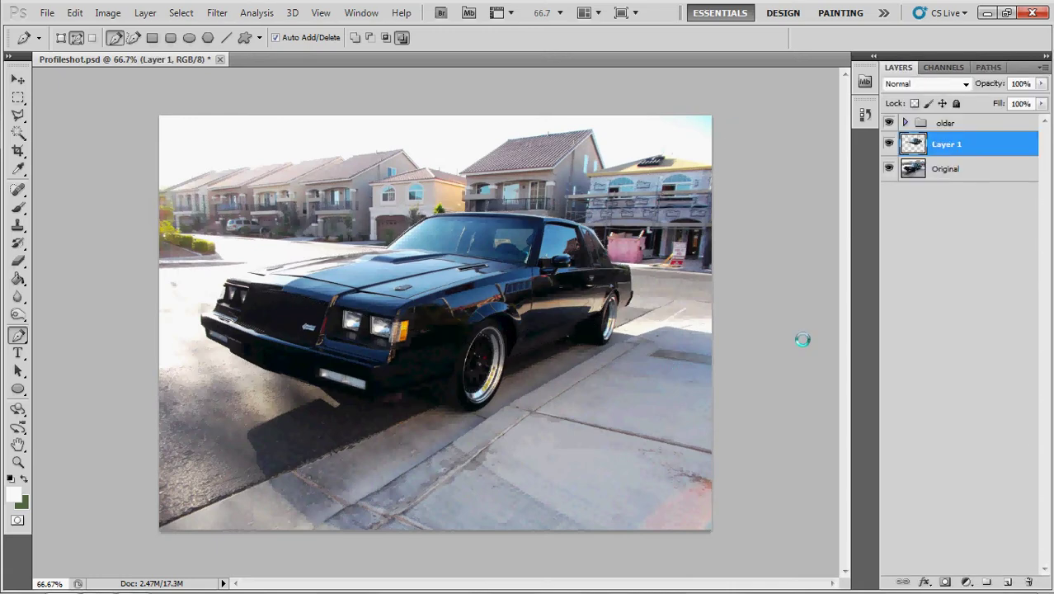
pyautogui.click(888, 168)
pyautogui.click(888, 168)
pyautogui.click(60, 37)
pyautogui.click(75, 37)
pyautogui.click(60, 37)
pyautogui.click(354, 349)
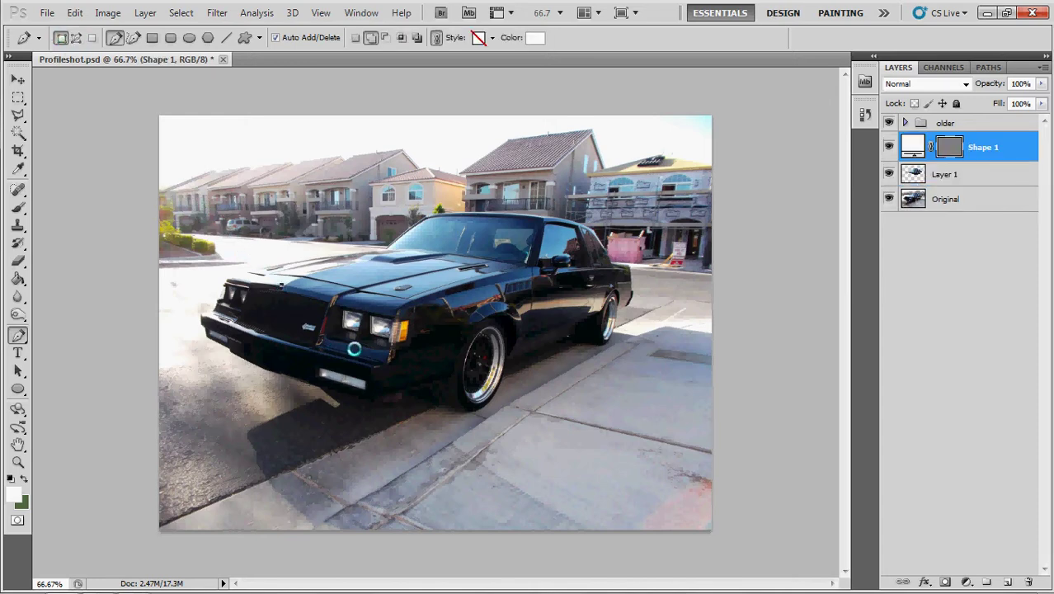
pyautogui.click(445, 304)
pyautogui.click(428, 225)
pyautogui.click(327, 225)
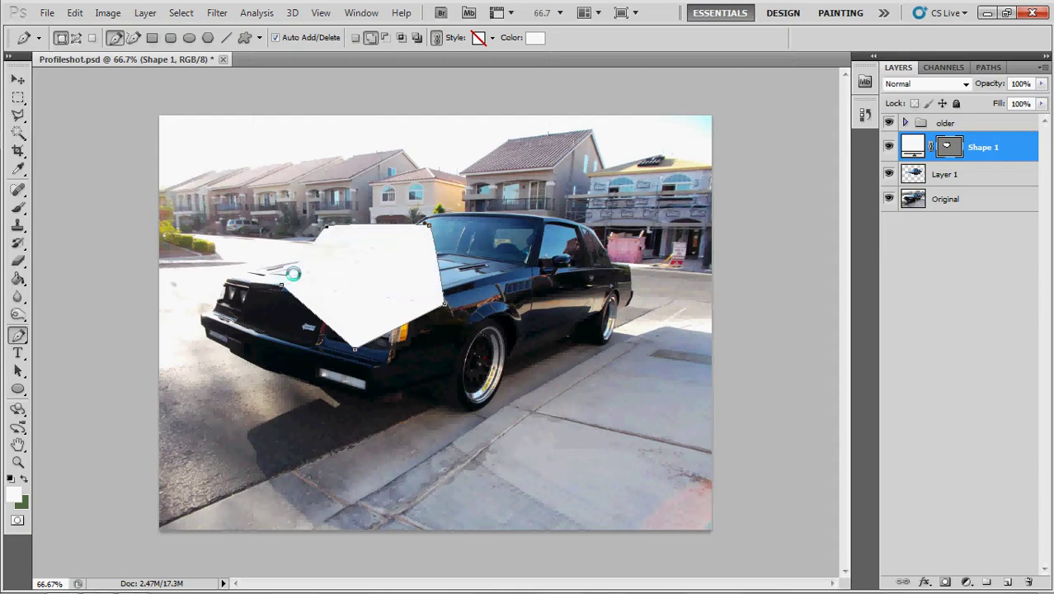
pyautogui.press('Return')
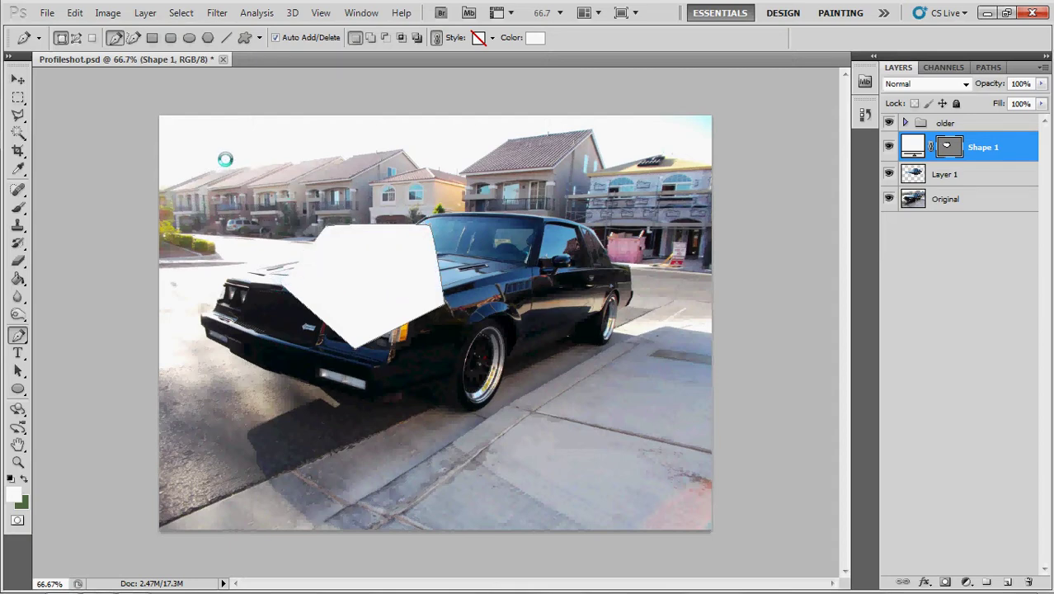
pyautogui.click(75, 37)
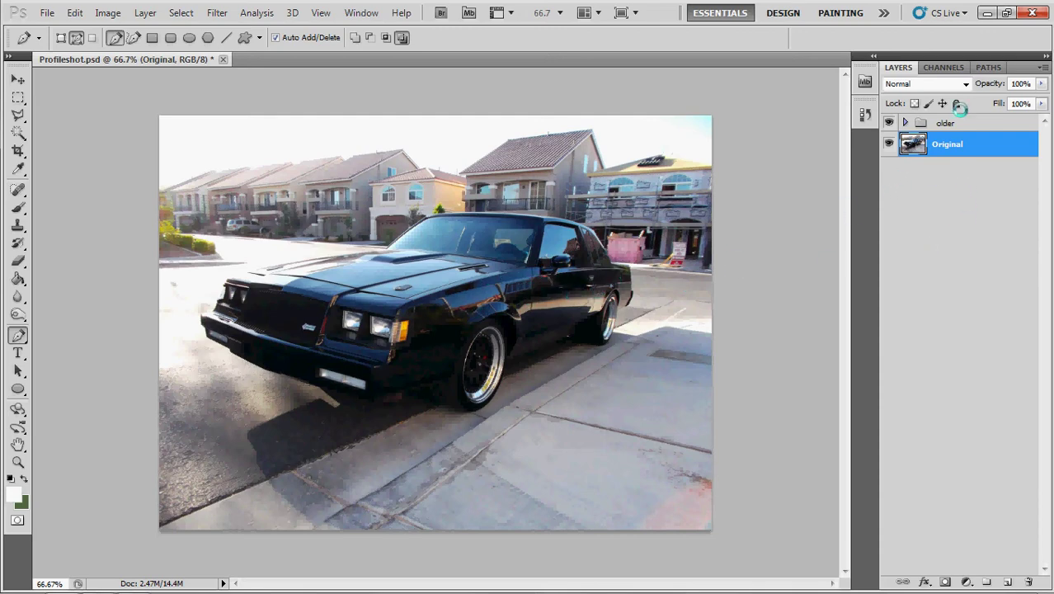
# - Duplicate CarCutout copy out of the older group as CarCutout copy 3, checking it against the Original layer
pyautogui.click(905, 122)
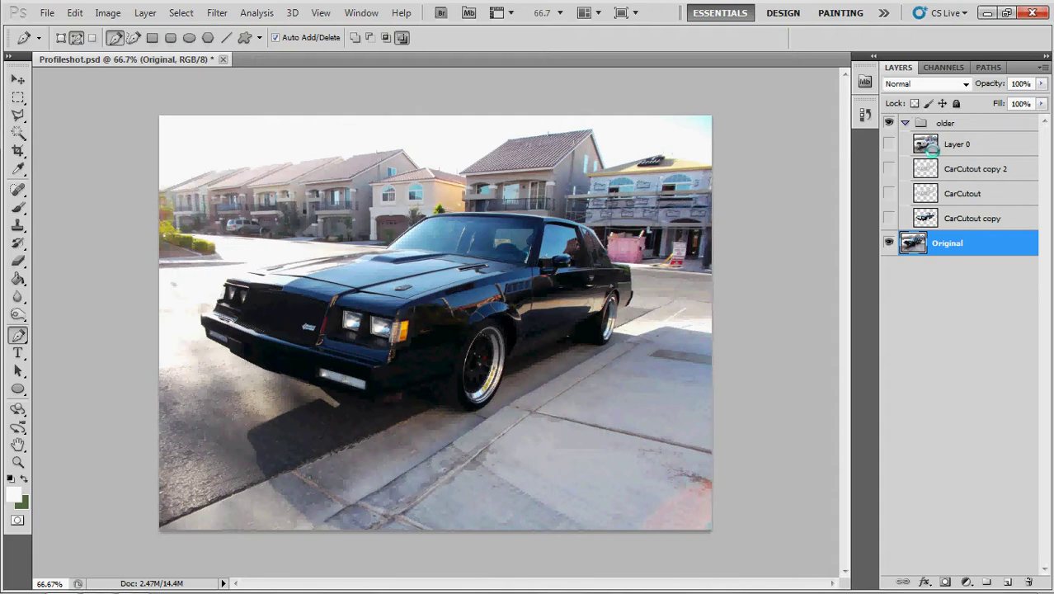
pyautogui.click(958, 216)
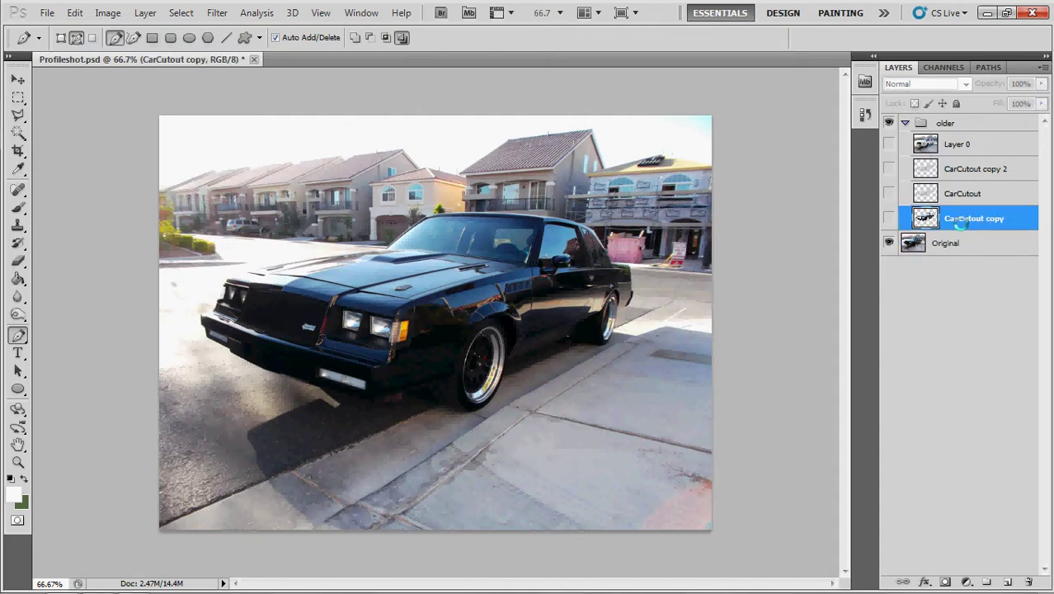
pyautogui.moveTo(967, 219); pyautogui.dragTo(967, 241)
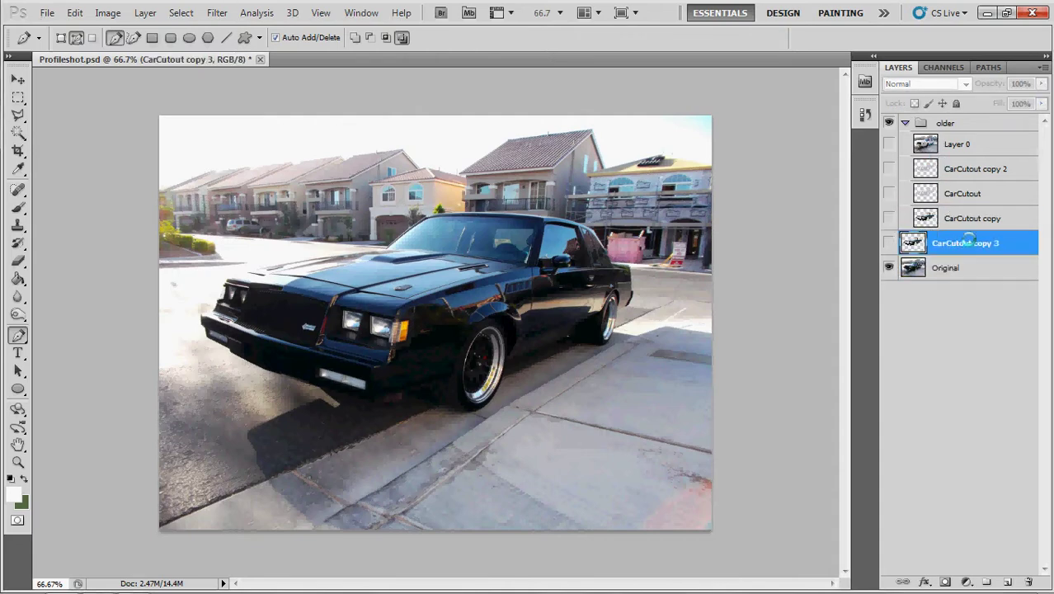
pyautogui.click(904, 122)
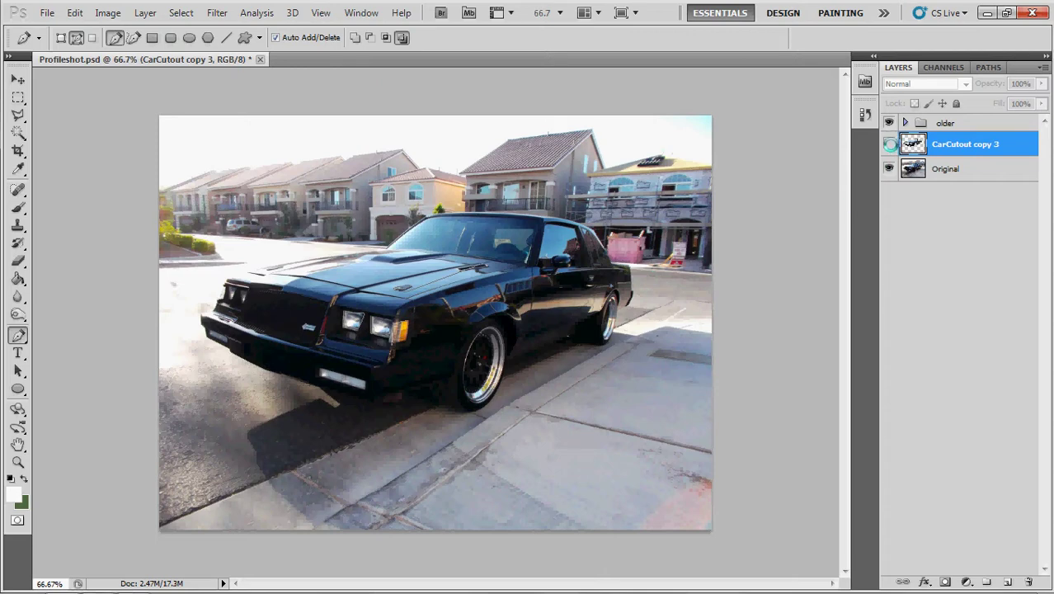
pyautogui.click(889, 169)
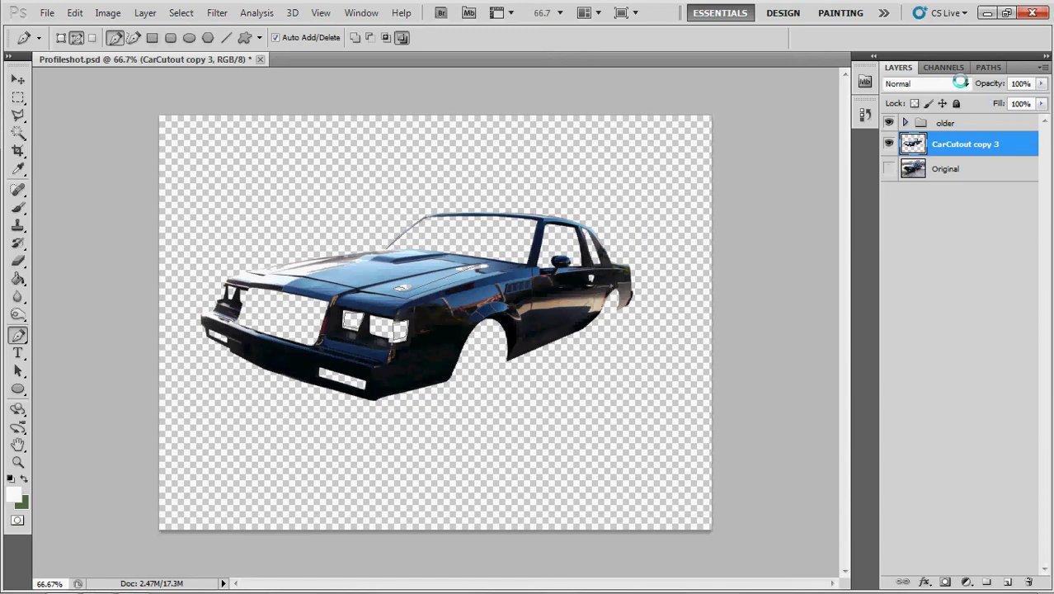
pyautogui.click(888, 168)
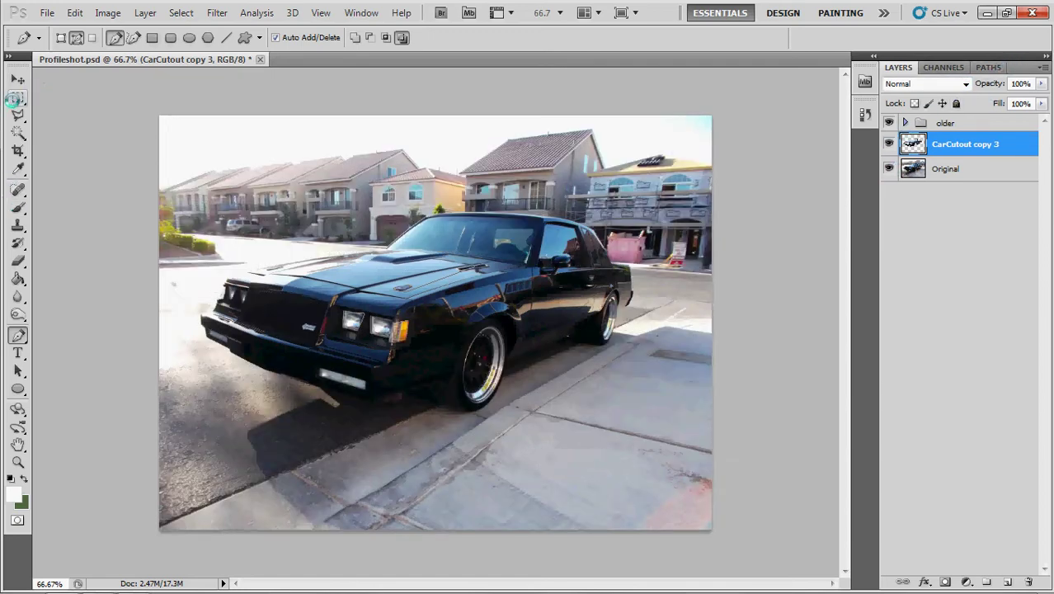
# - Select a Polygonal Lasso polygon around the car's grille, headlight and hood
pyautogui.click(18, 116)
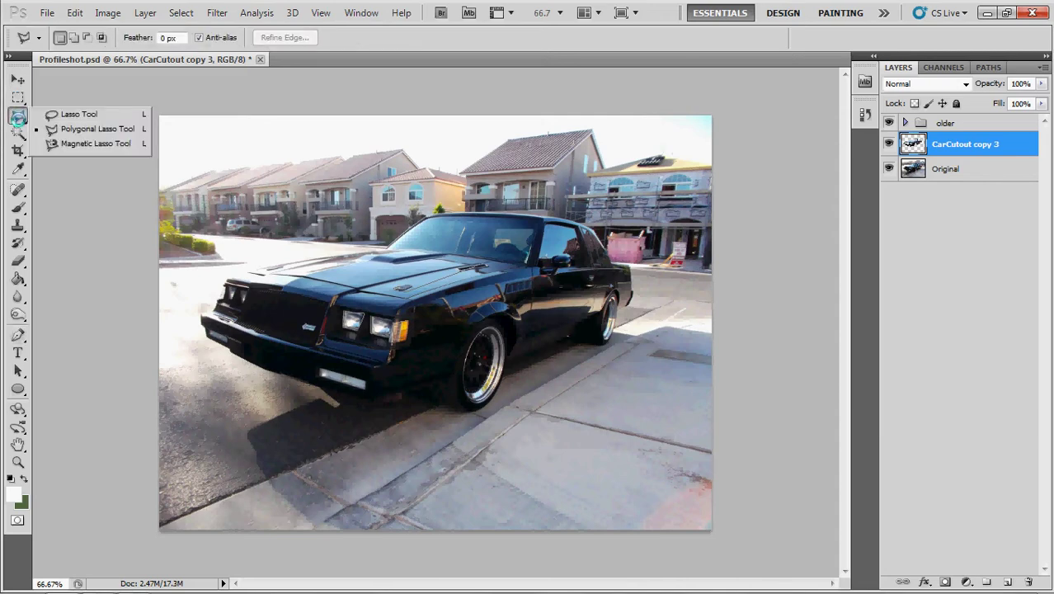
pyautogui.click(91, 128)
pyautogui.click(253, 266)
pyautogui.click(258, 326)
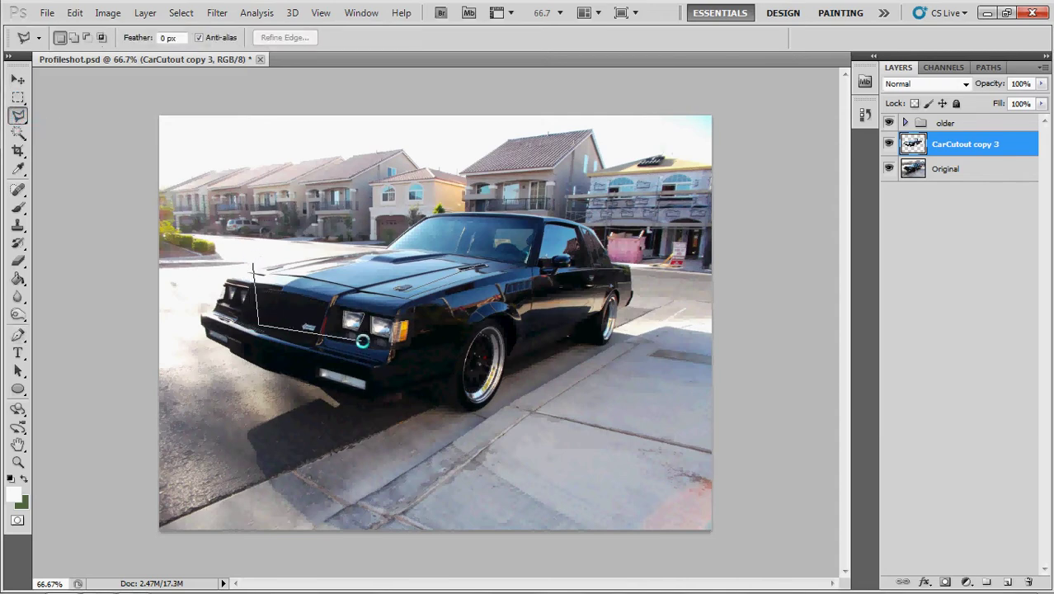
pyautogui.click(369, 340)
pyautogui.click(460, 265)
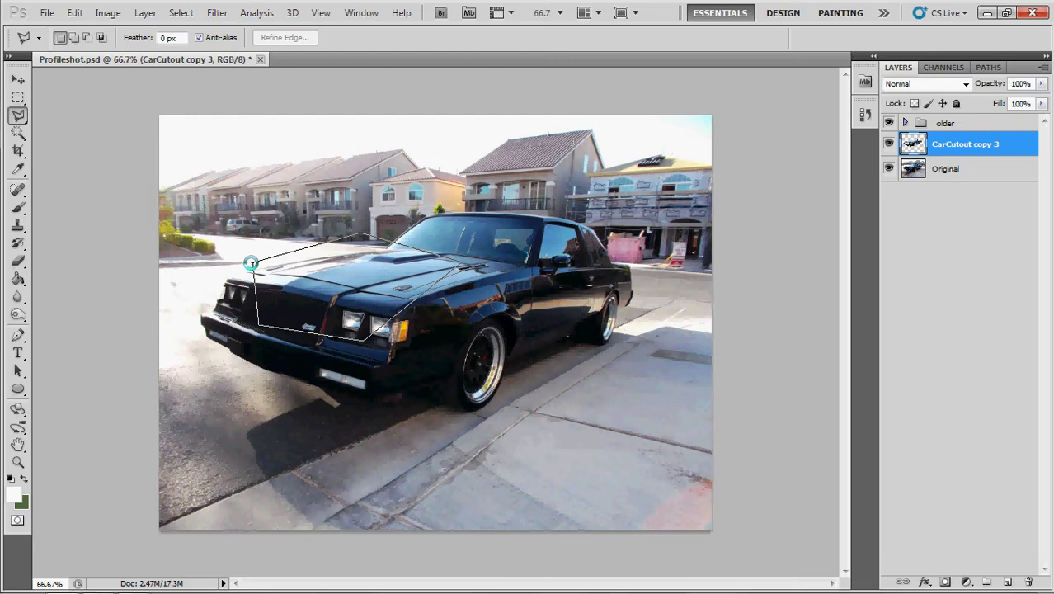
pyautogui.click(252, 263)
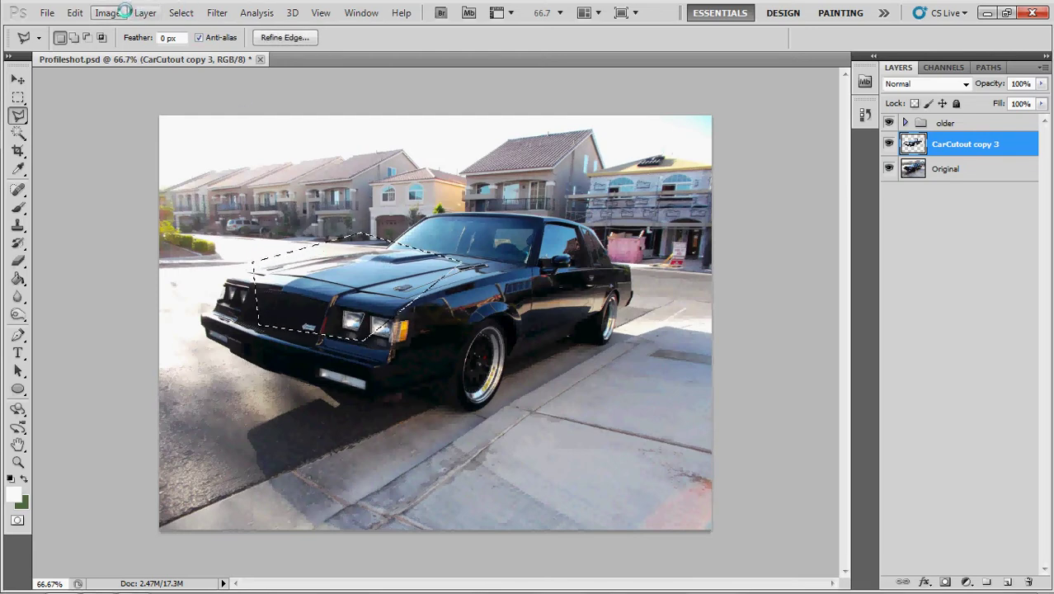
# - Open Select > Save Selection, cancel it, and bring up the Channels panel
pyautogui.click(181, 12)
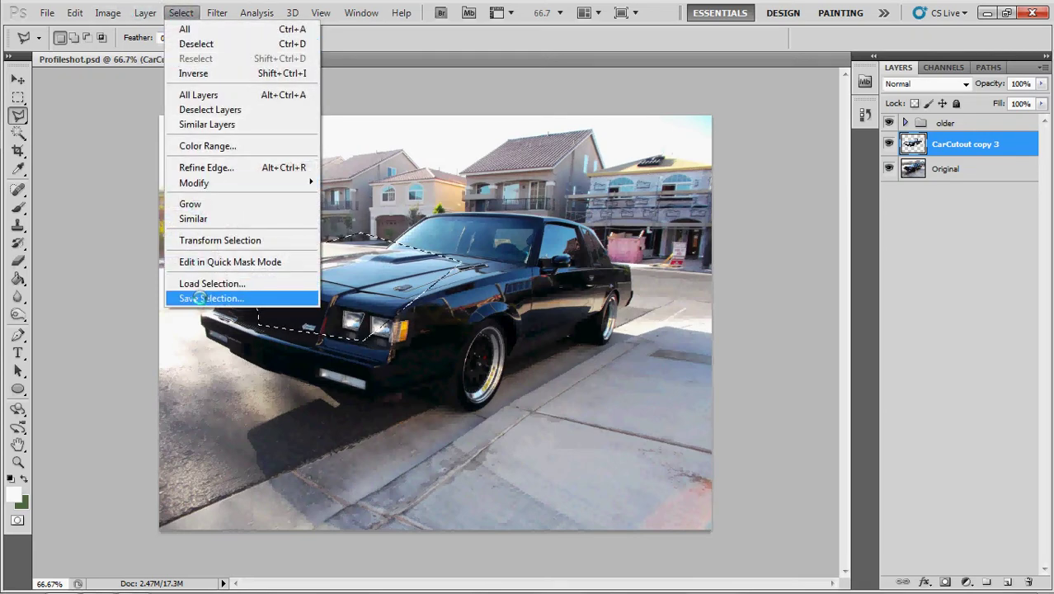
pyautogui.click(198, 298)
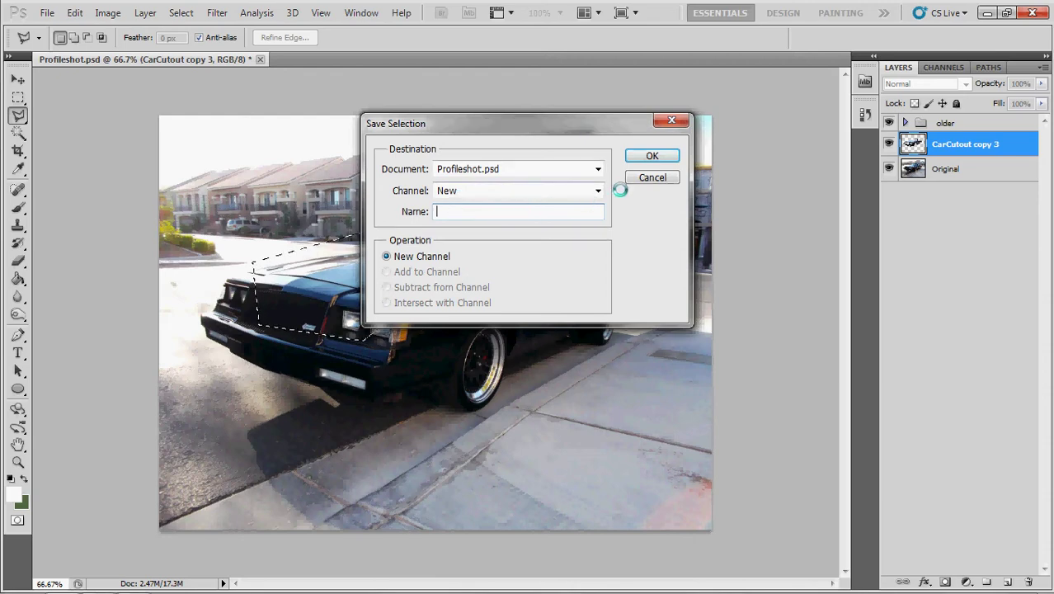
pyautogui.click(652, 177)
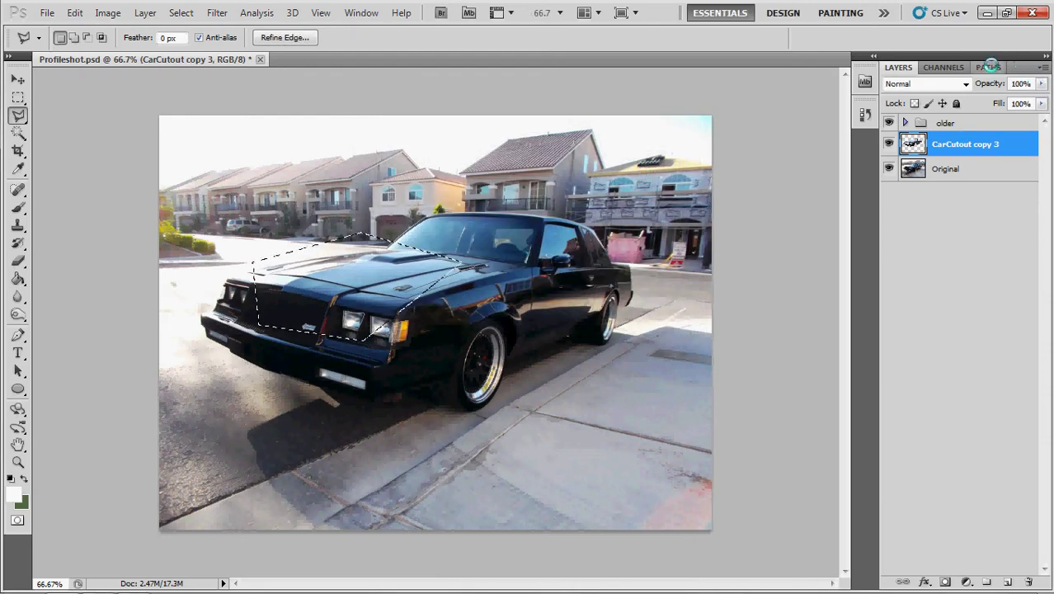
pyautogui.click(988, 67)
pyautogui.click(945, 66)
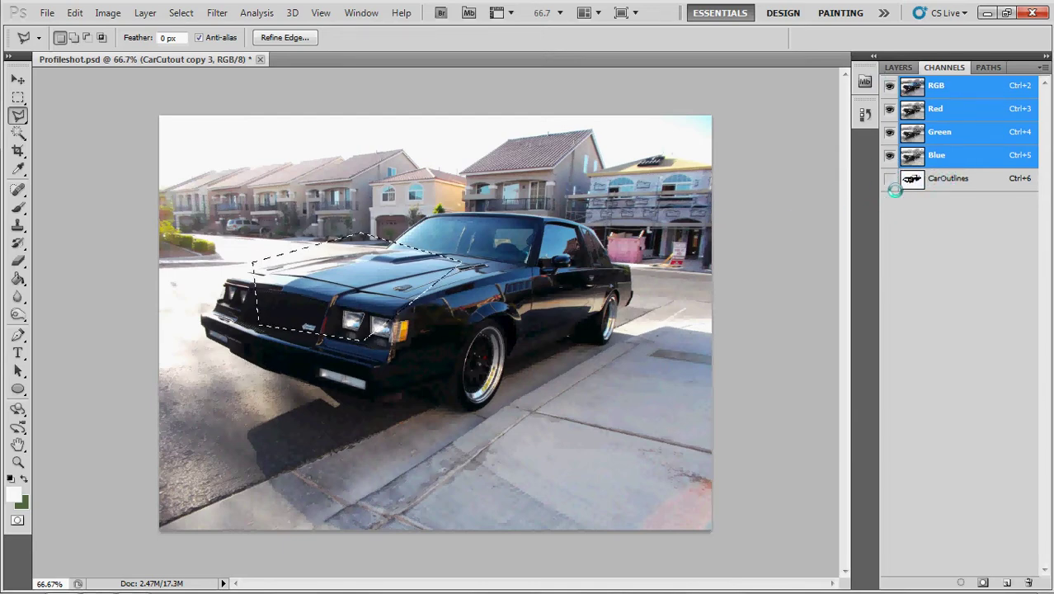
# - Show only the CarOutlines channel with RGB hidden, and deselect the hood polygon
pyautogui.click(891, 178)
pyautogui.click(888, 85)
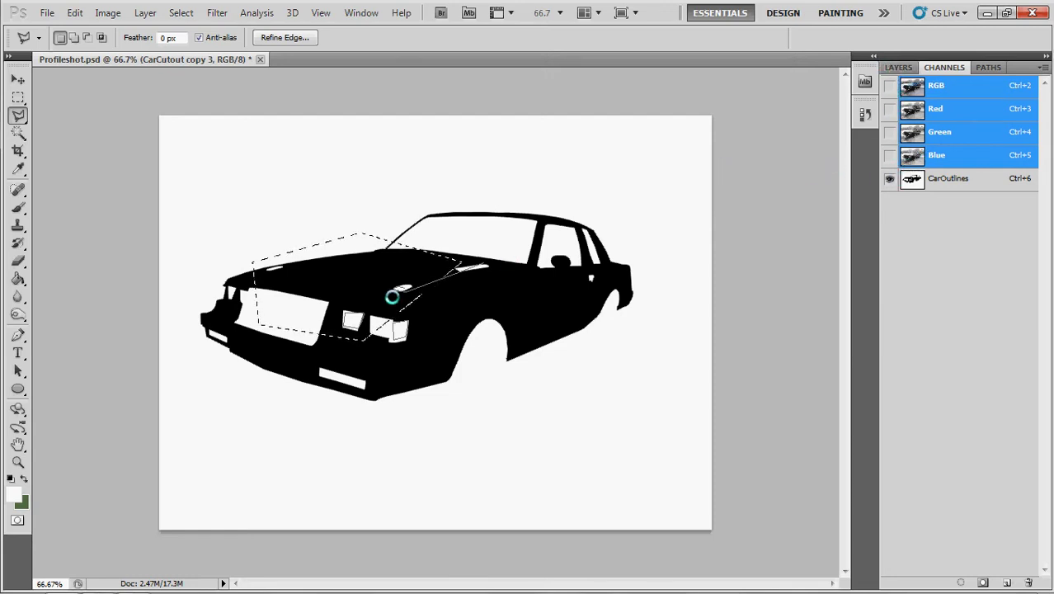
pyautogui.hotkey('ctrl', 'd')
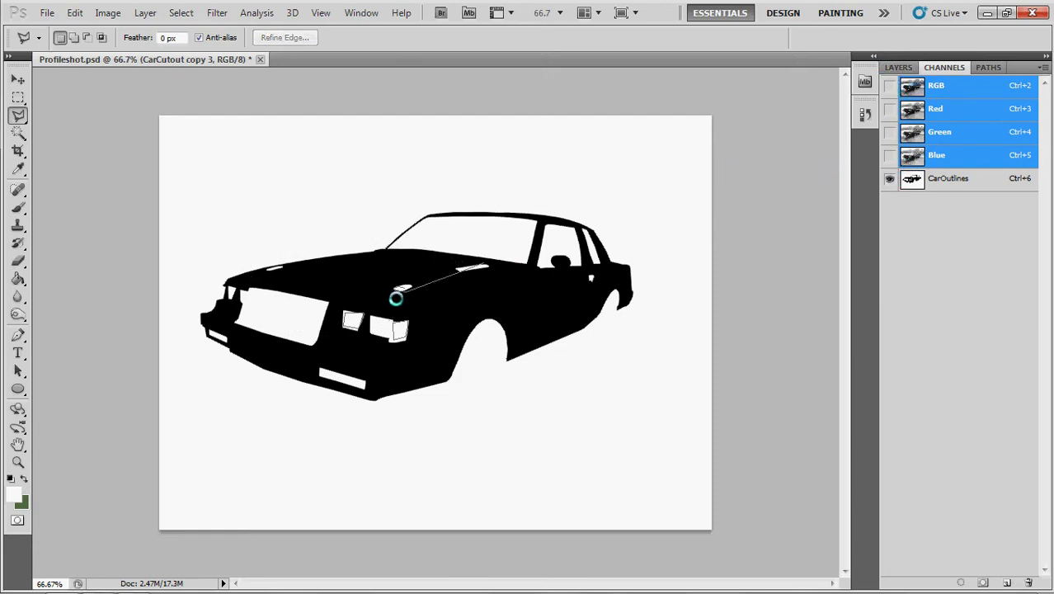
# - Delete the leftover Work Path and return to the Channels panel
pyautogui.click(986, 67)
pyautogui.press('Delete')
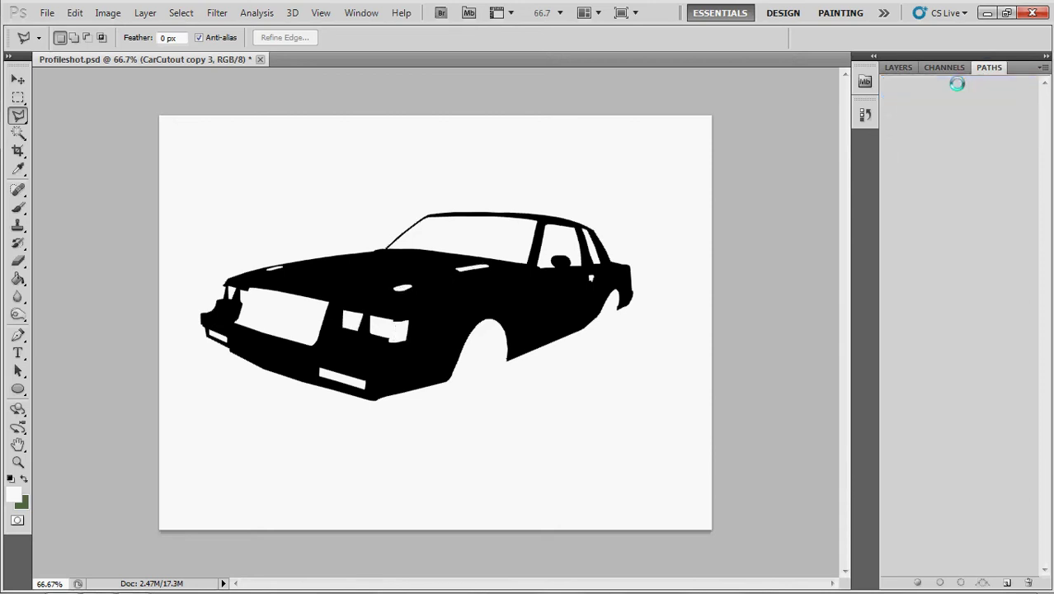
pyautogui.click(945, 69)
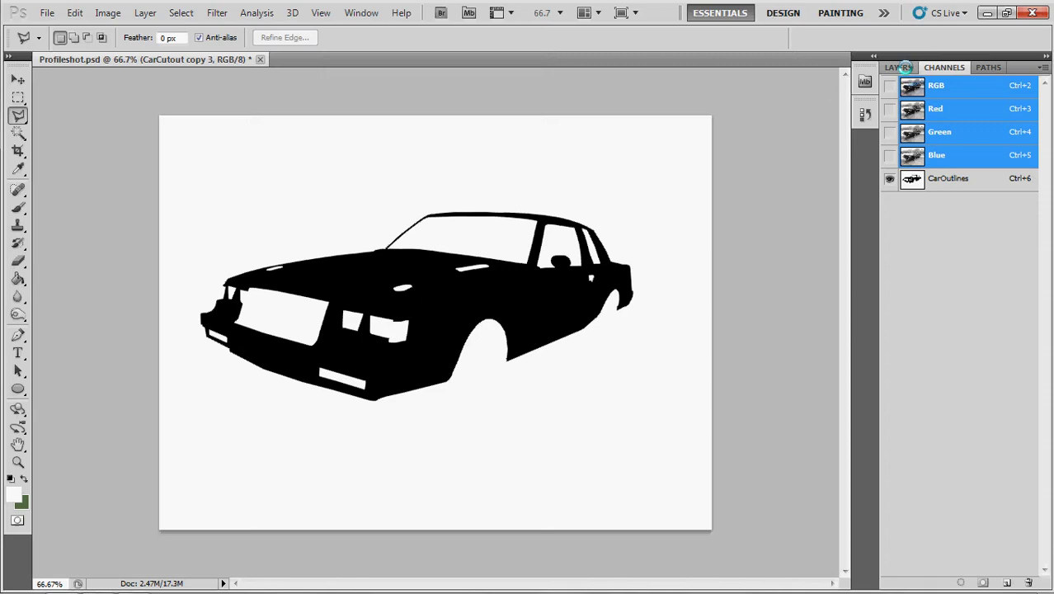
pyautogui.click(899, 68)
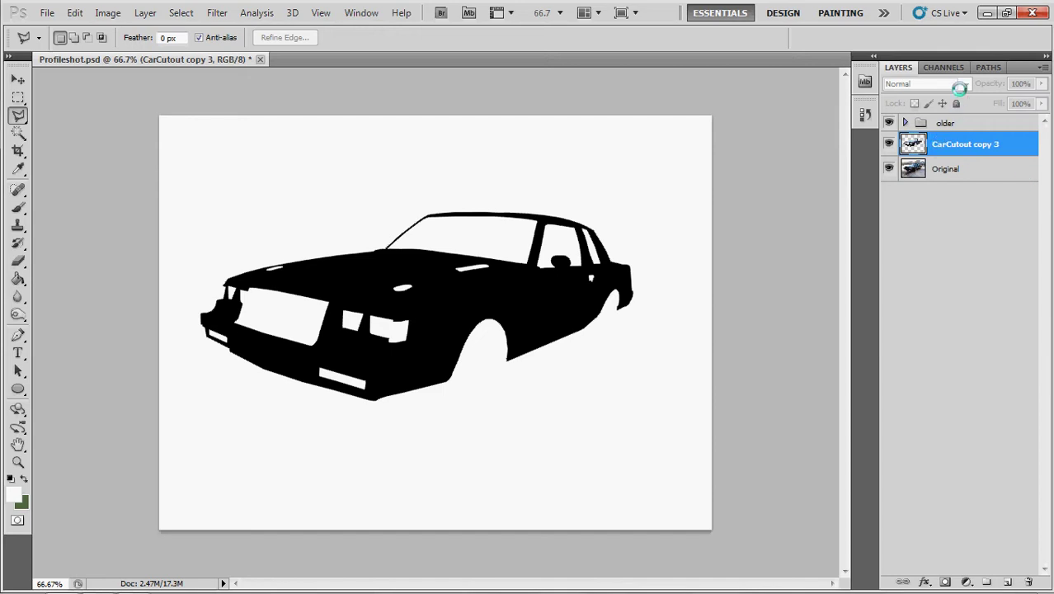
pyautogui.click(943, 67)
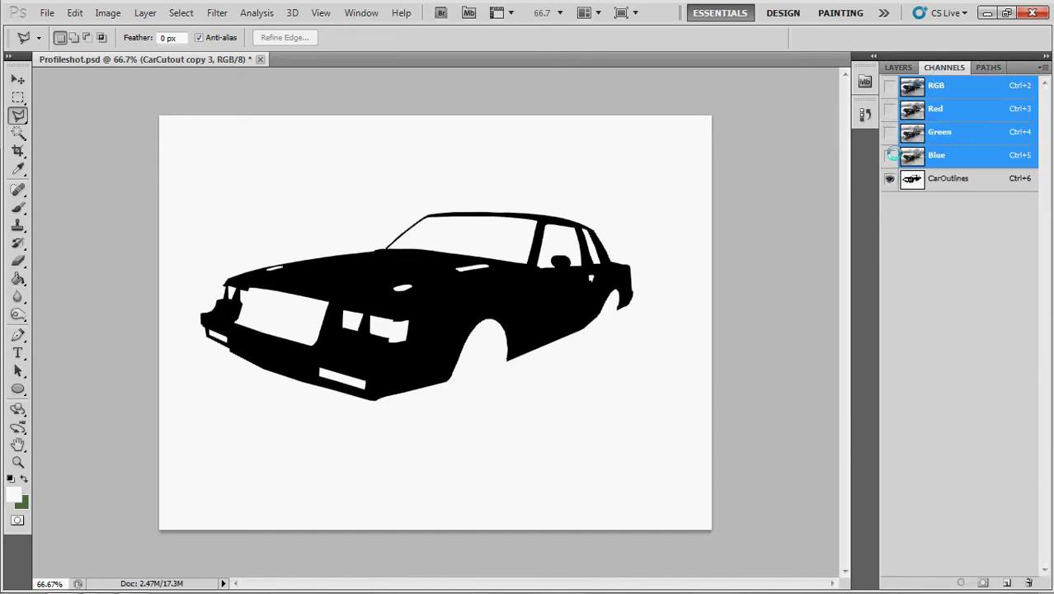
# - Restore the RGB view, hide CarOutlines, and load CarCutout copy 3 Transparency as a selection
pyautogui.click(889, 85)
pyautogui.click(890, 178)
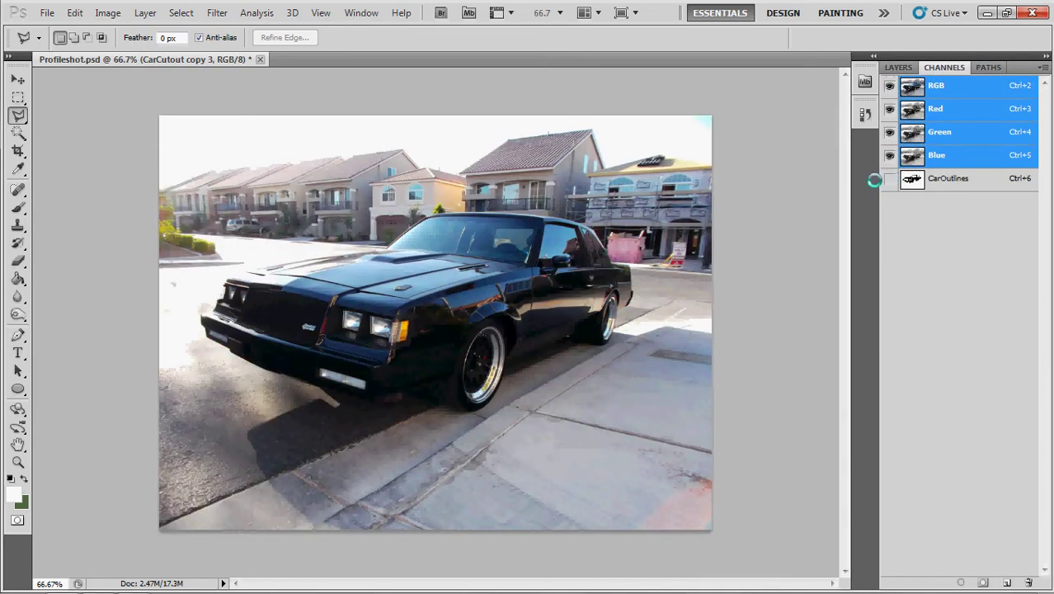
pyautogui.click(898, 67)
pyautogui.click(181, 12)
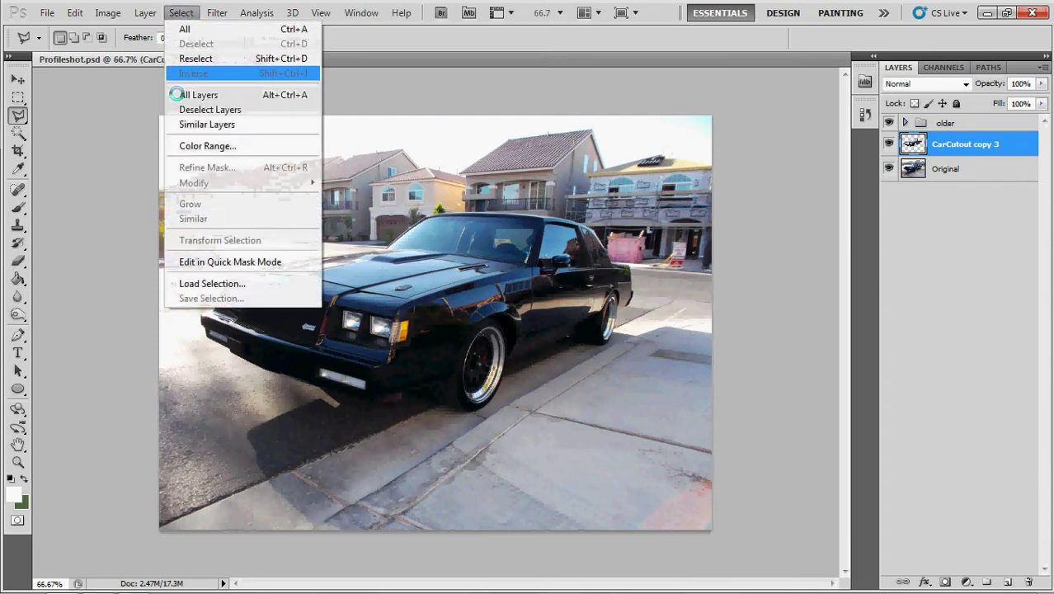
pyautogui.click(216, 282)
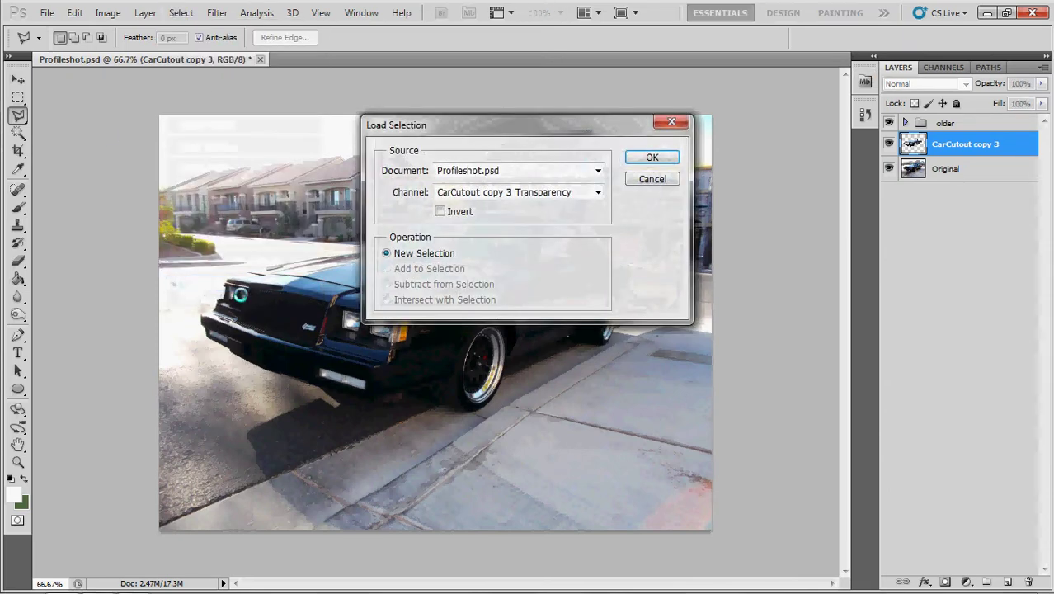
pyautogui.click(599, 192)
pyautogui.click(581, 208)
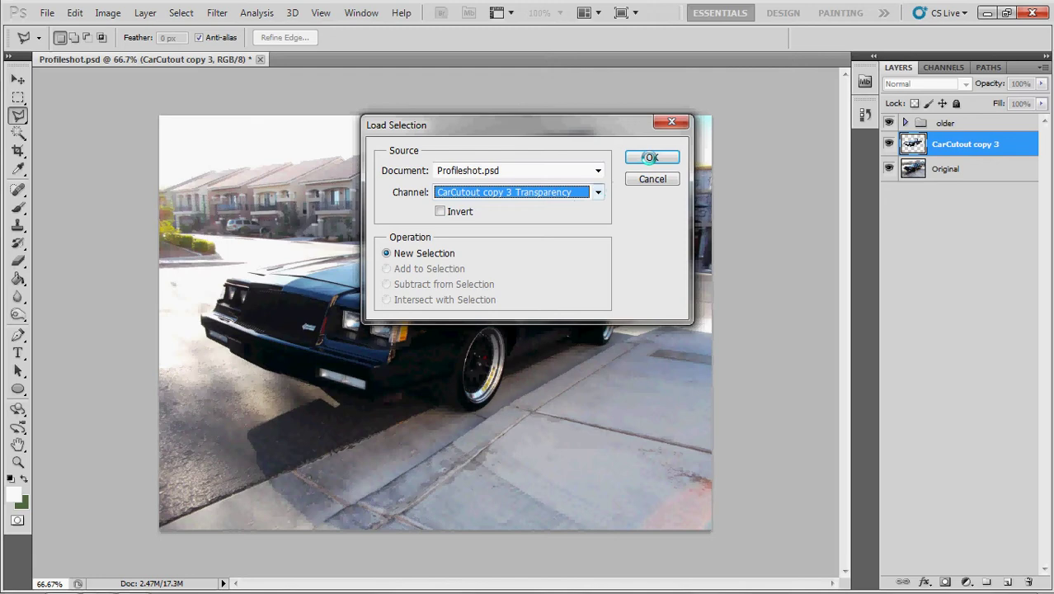
pyautogui.click(649, 158)
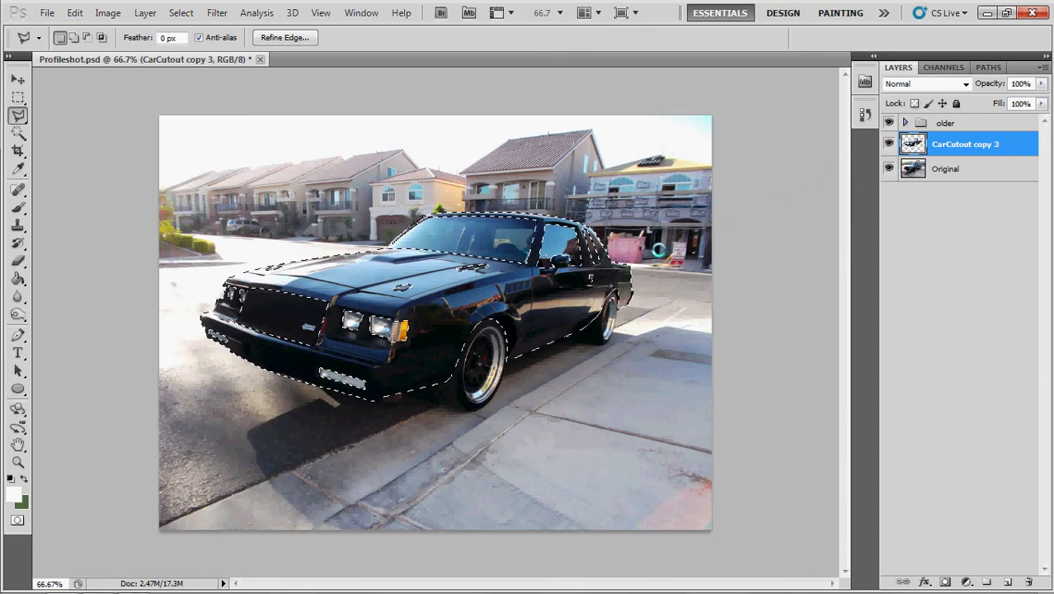
# - Deselect and toggle the Original layer off and on to check the cut-out
pyautogui.hotkey('ctrl', 'd')
pyautogui.click(888, 168)
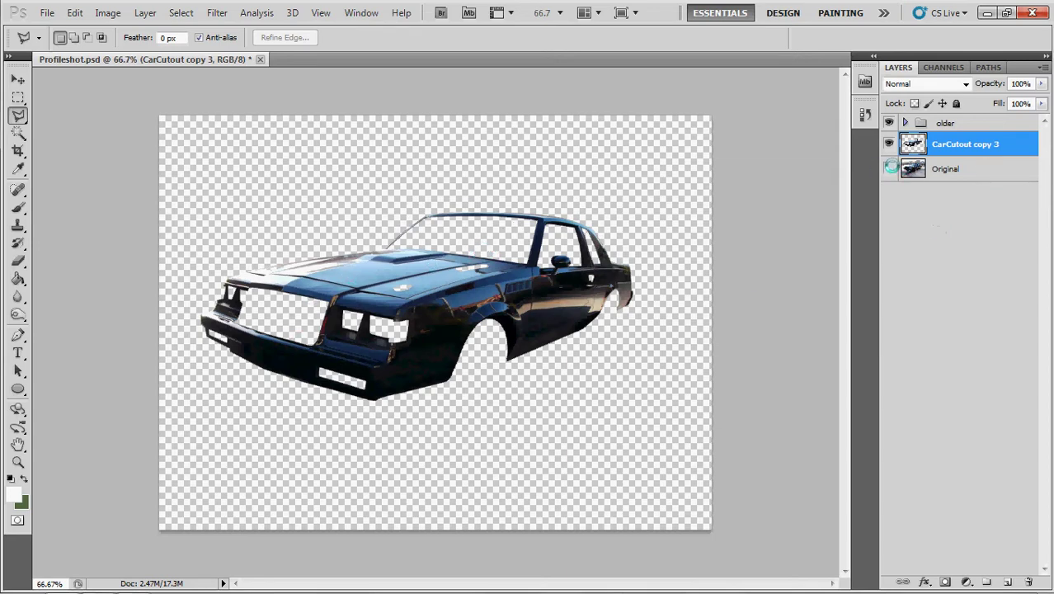
pyautogui.click(888, 168)
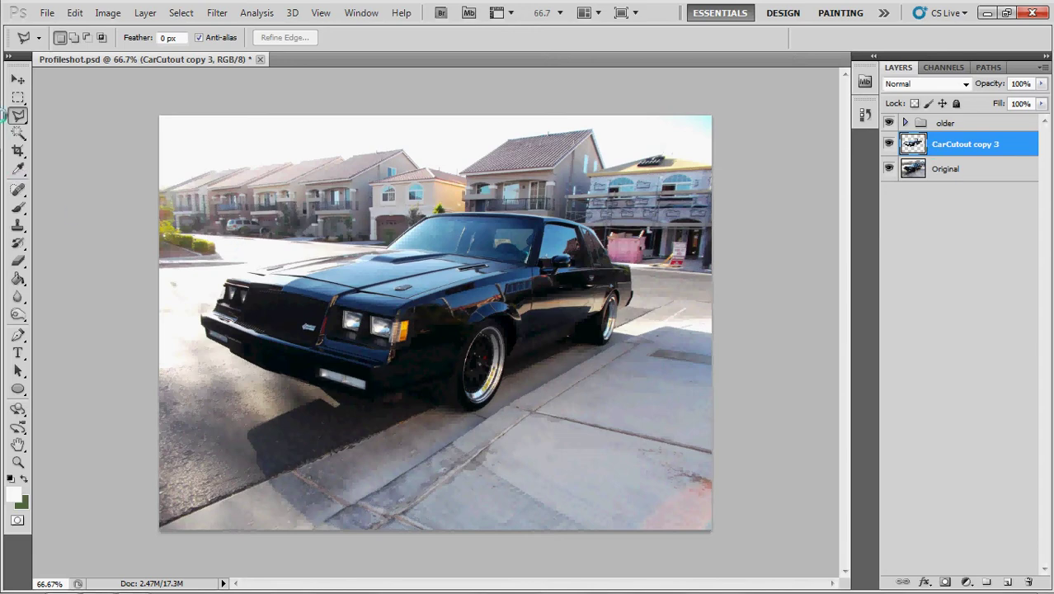
# - Apply Hue/Saturation to the car body with Lightness about +63 and Saturation 0
pyautogui.click(107, 12)
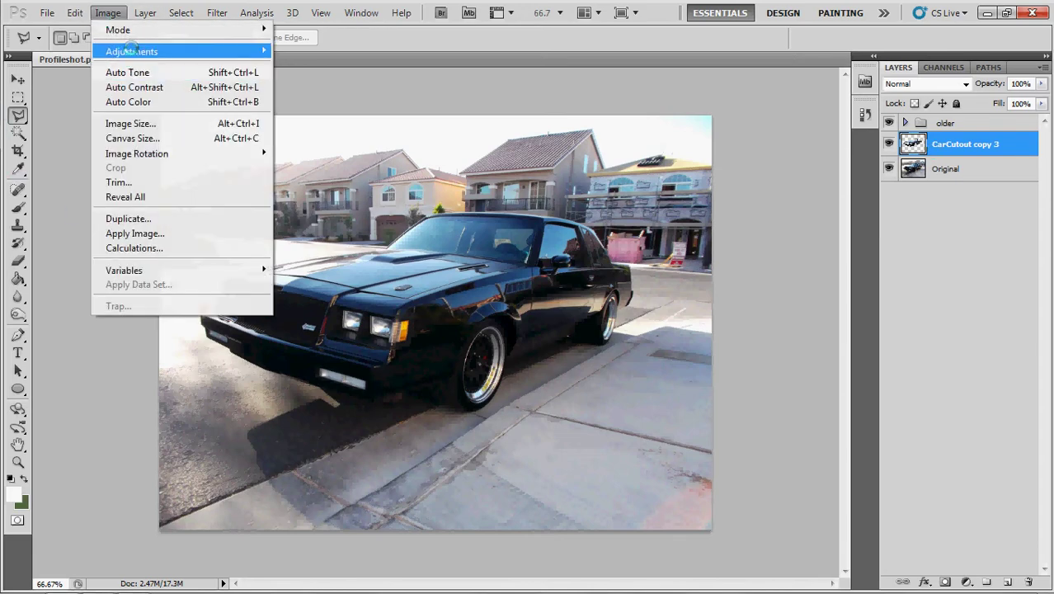
pyautogui.moveTo(130, 51)
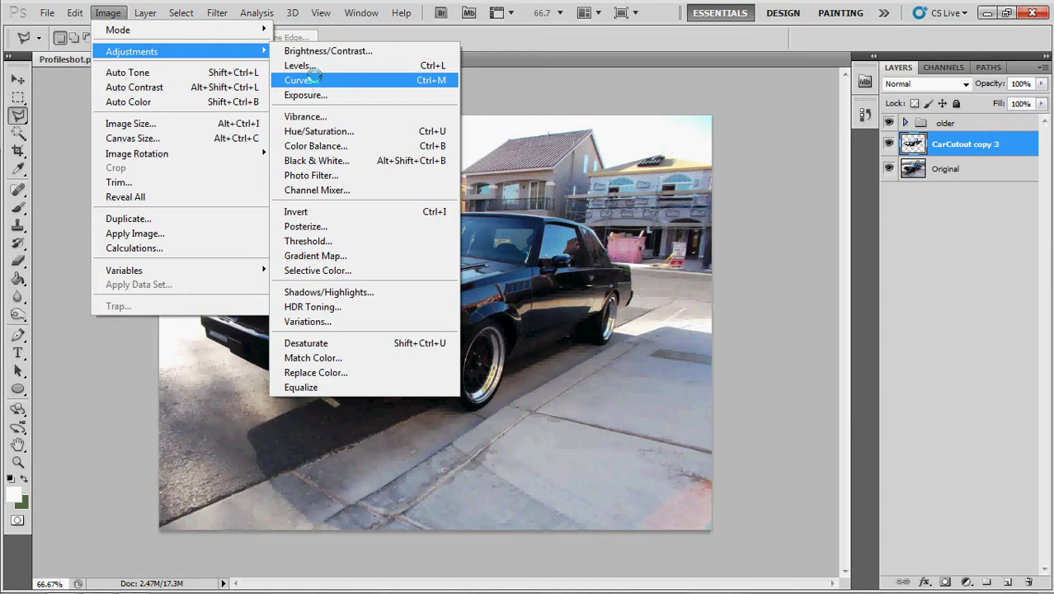
pyautogui.click(319, 131)
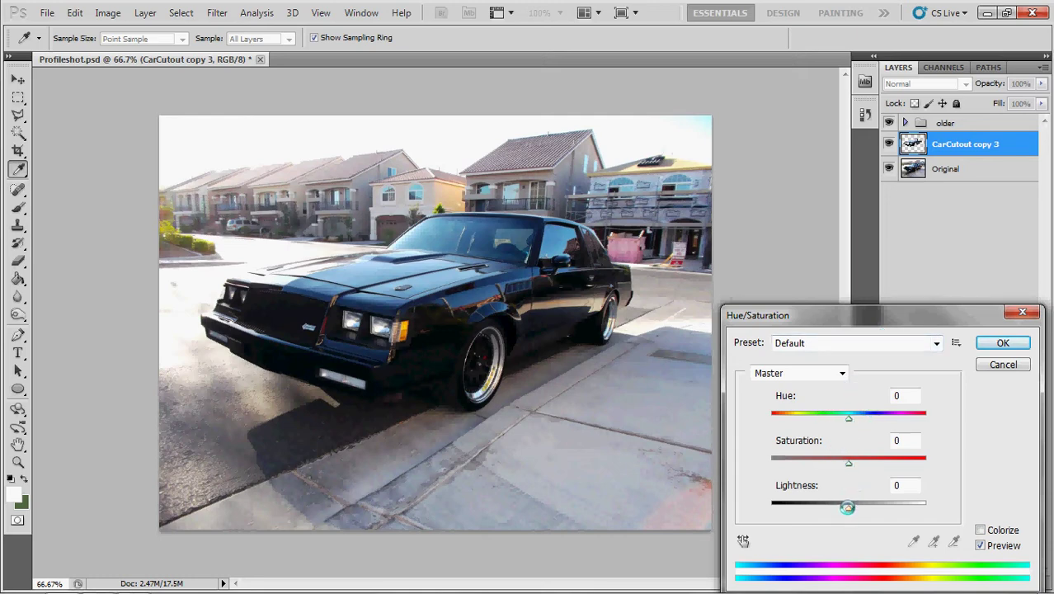
pyautogui.click(847, 507)
pyautogui.moveTo(847, 507); pyautogui.dragTo(950, 501)
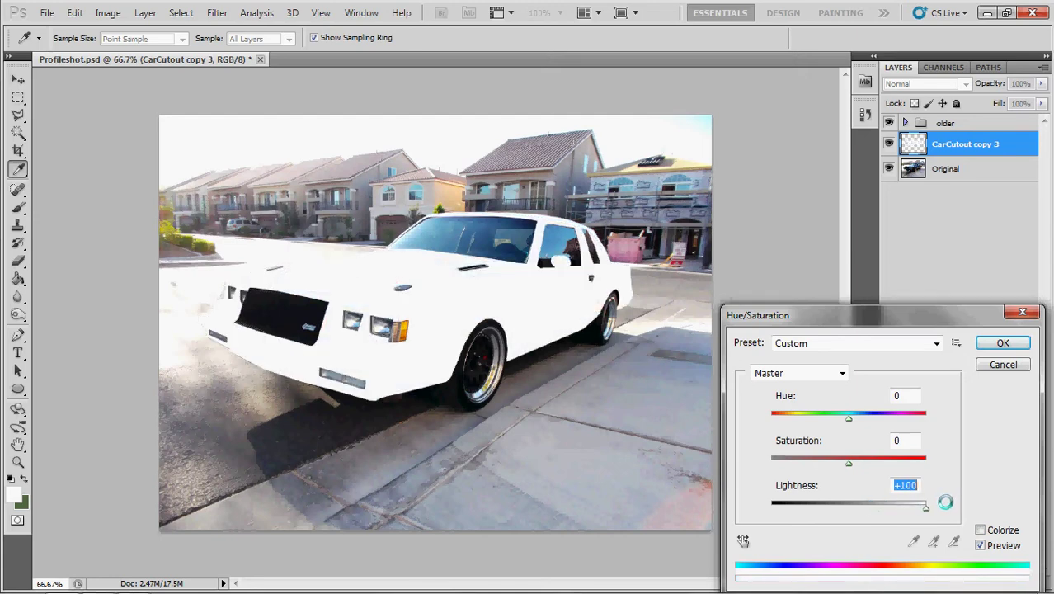
pyautogui.moveTo(945, 502); pyautogui.dragTo(902, 505)
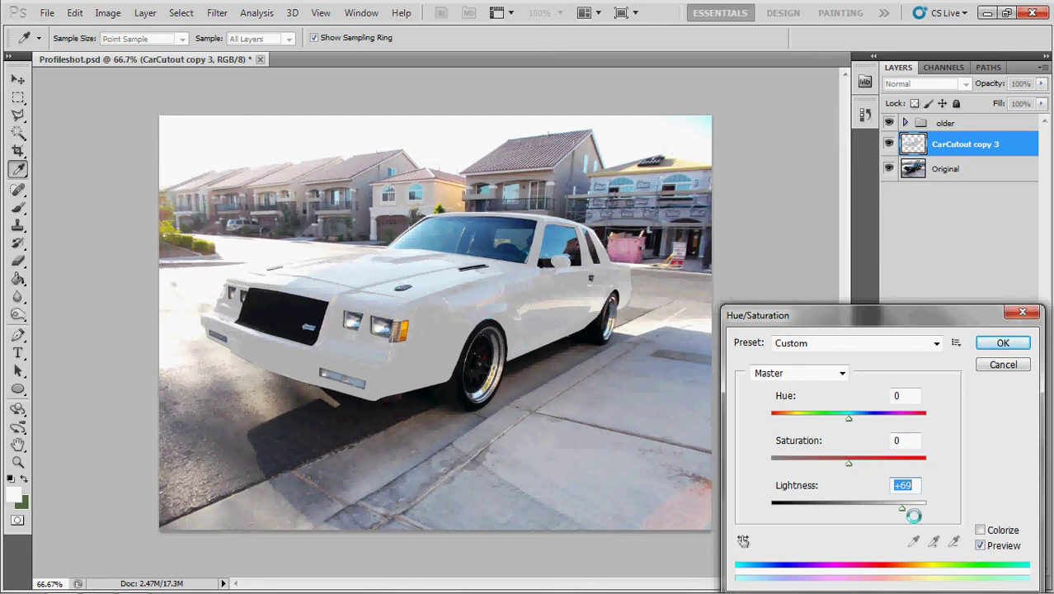
pyautogui.moveTo(902, 508); pyautogui.dragTo(896, 508)
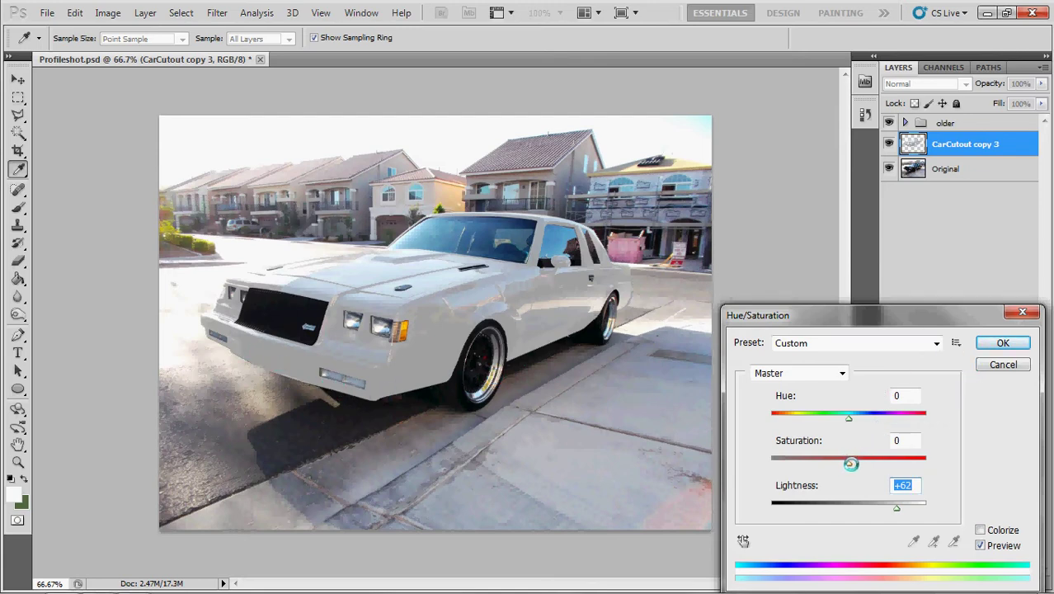
pyautogui.moveTo(845, 464)
pyautogui.mouseDown()
pyautogui.moveTo(875, 463)
pyautogui.moveTo(846, 464)
pyautogui.mouseUp()
pyautogui.write('0')
pyautogui.click(1003, 343)
pyautogui.press('l')
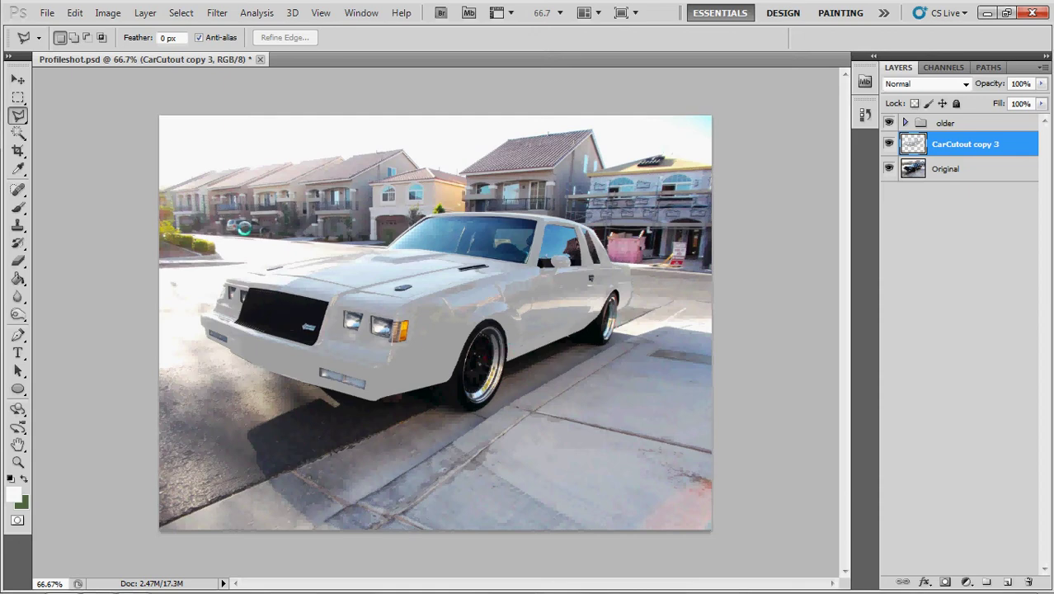
# - Choose the Eraser tool and toggle CarCutout copy 3 off and on to compare with the original
pyautogui.click(18, 314)
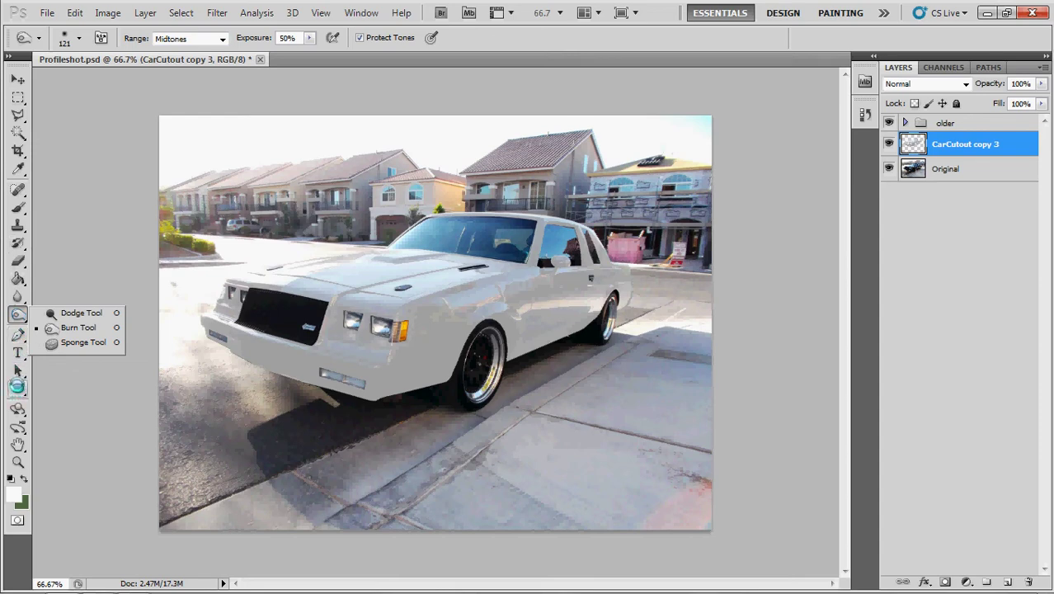
pyautogui.click(18, 259)
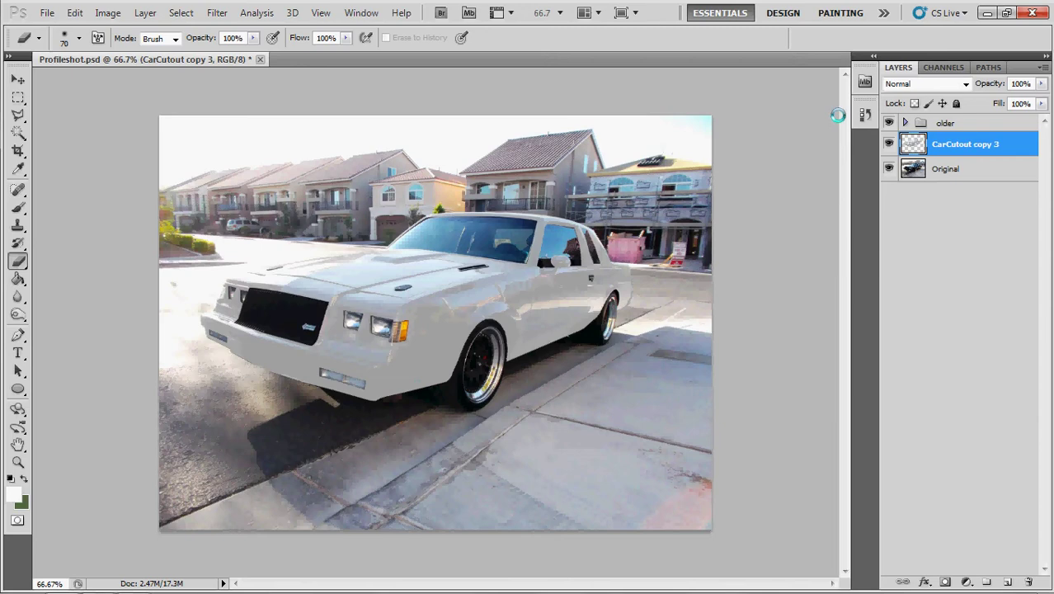
pyautogui.click(889, 143)
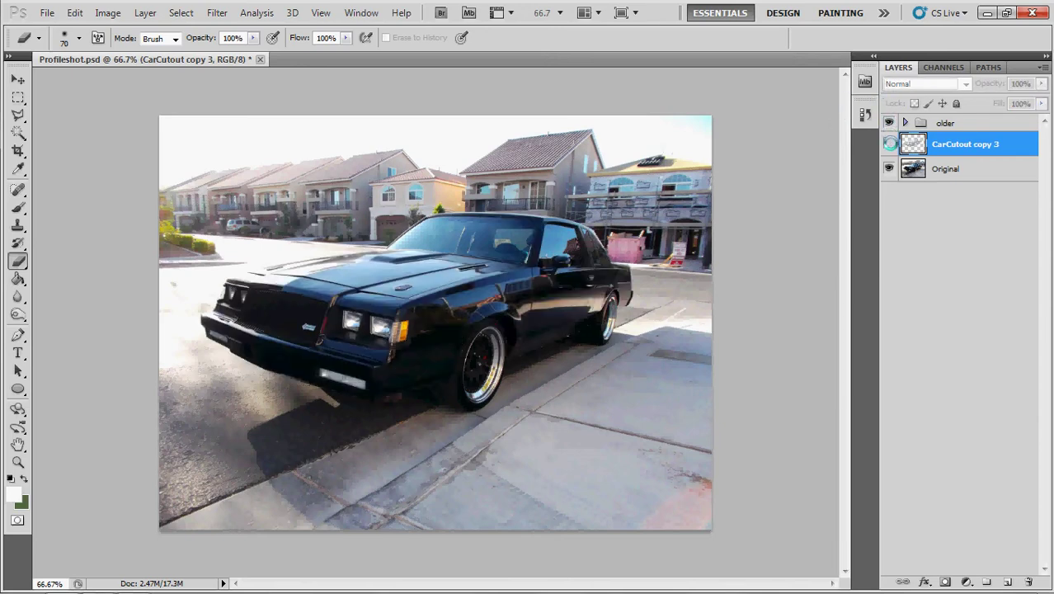
pyautogui.click(889, 142)
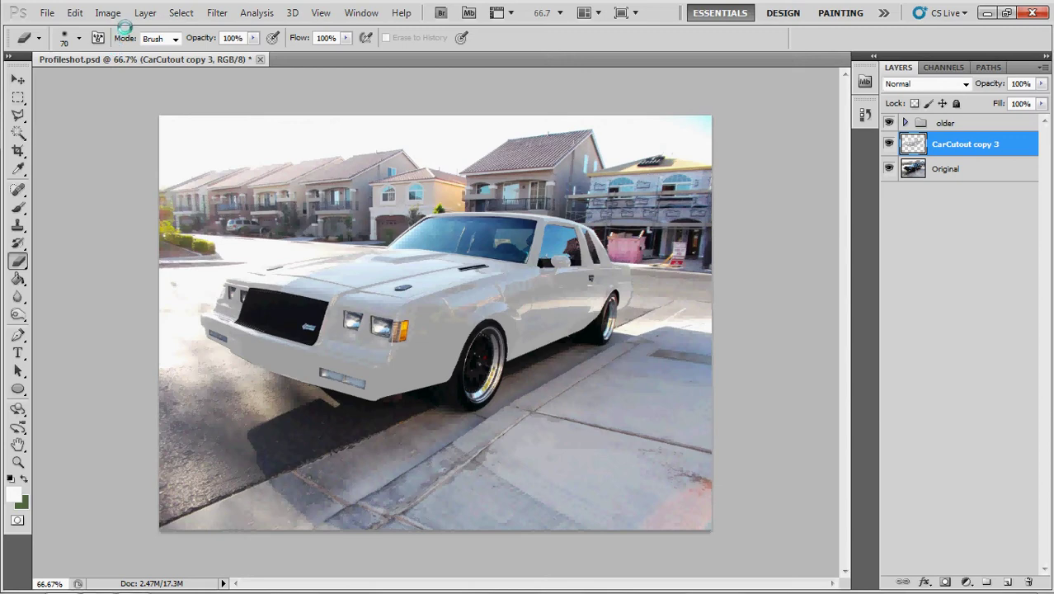
# - Lower the eraser opacity to 26%
pyautogui.click(250, 38)
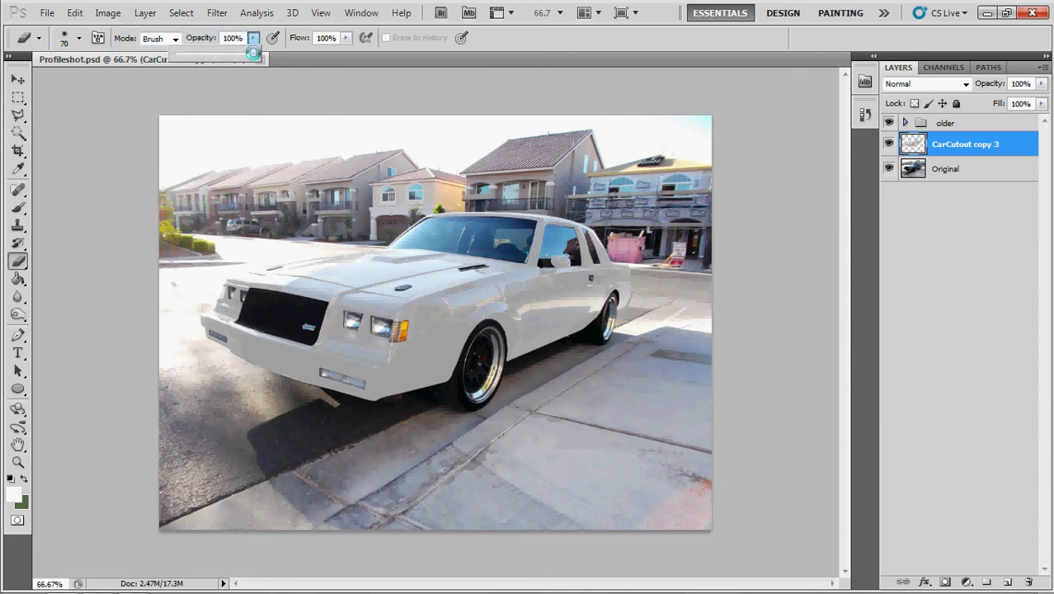
pyautogui.moveTo(254, 54); pyautogui.dragTo(199, 54)
pyautogui.click(112, 117)
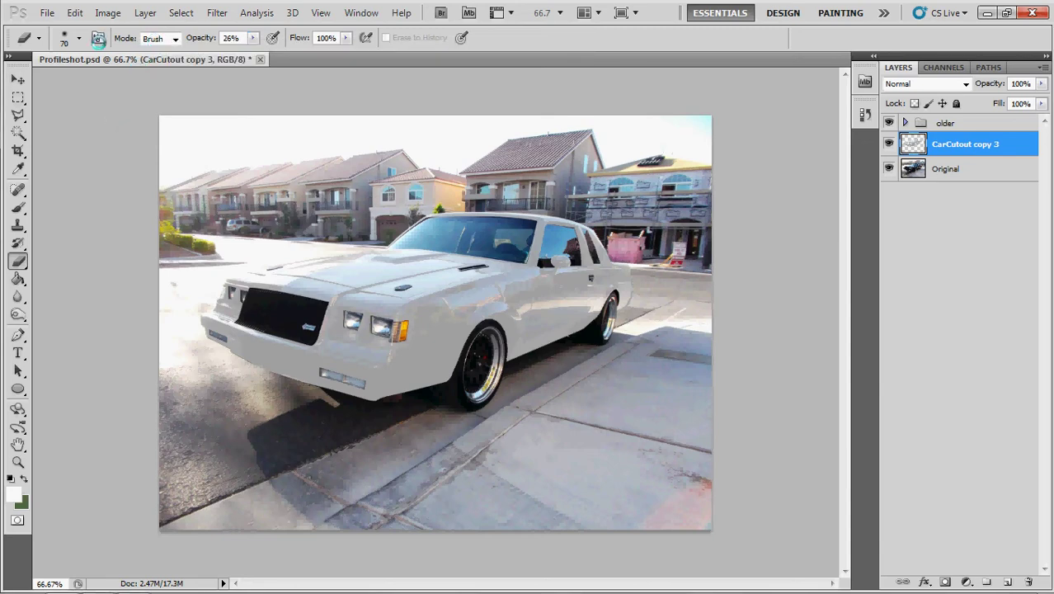
# - Keep Brush mode and 0% hardness, and enlarge the eraser brush to 200 px
pyautogui.click(153, 38)
pyautogui.click(79, 38)
pyautogui.click(78, 38)
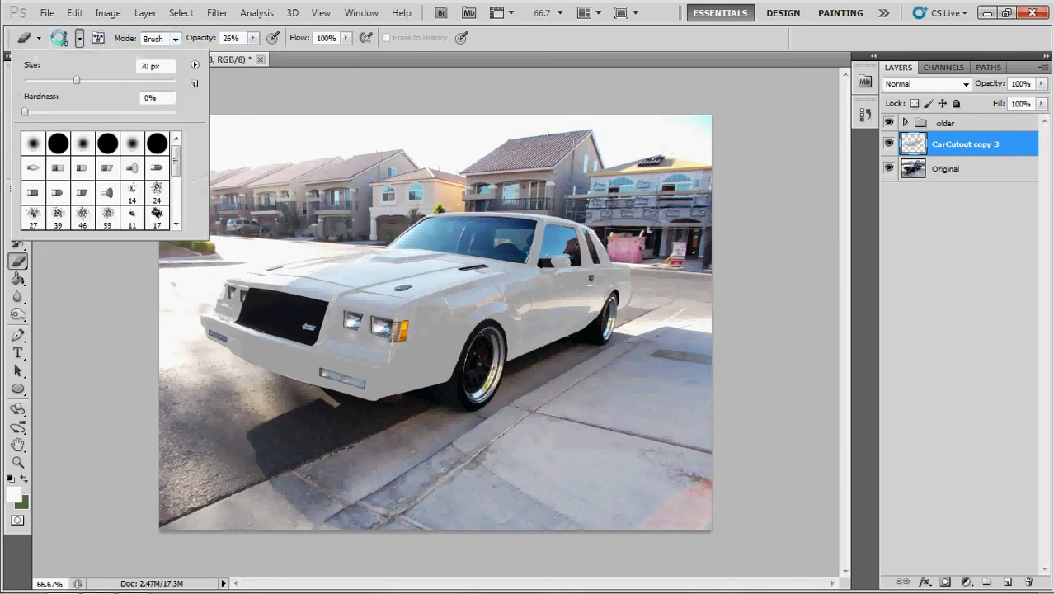
pyautogui.click(24, 110)
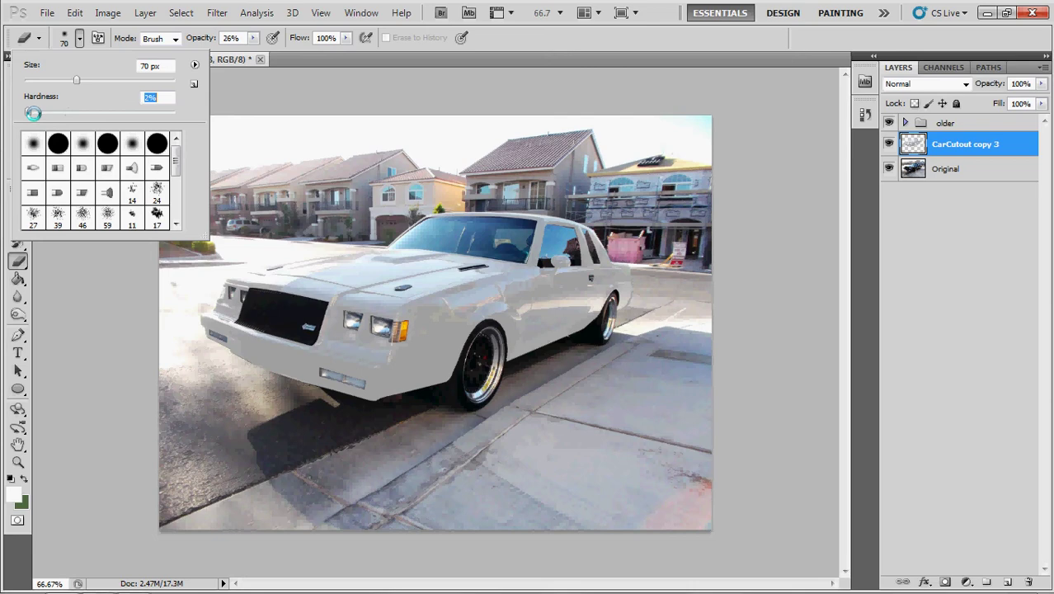
pyautogui.moveTo(76, 80); pyautogui.dragTo(84, 80)
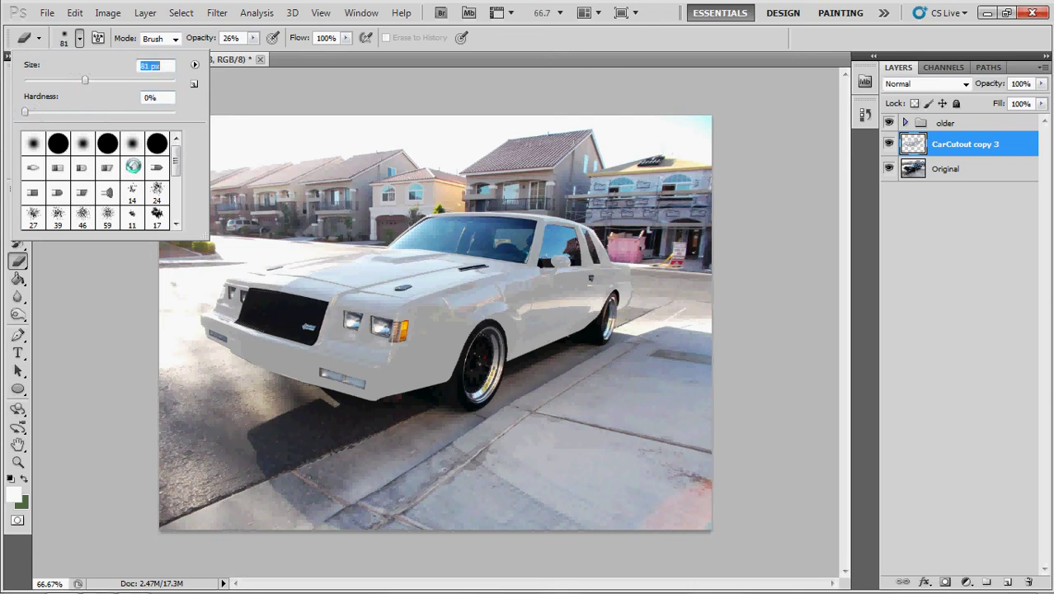
pyautogui.click(188, 448)
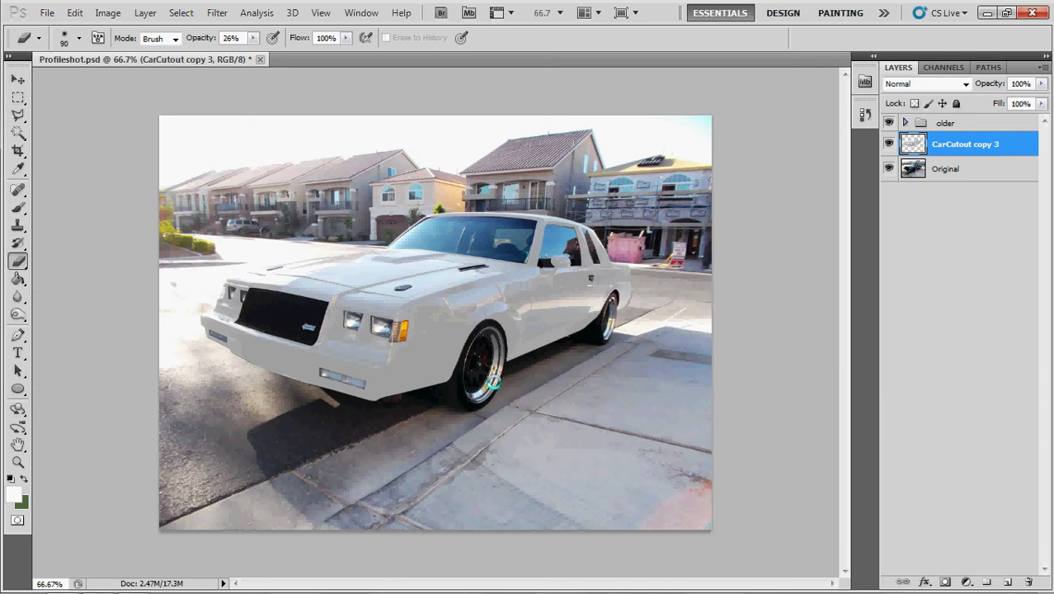
pyautogui.press(']')
pyautogui.press(']')
pyautogui.press(']')
pyautogui.press(']')
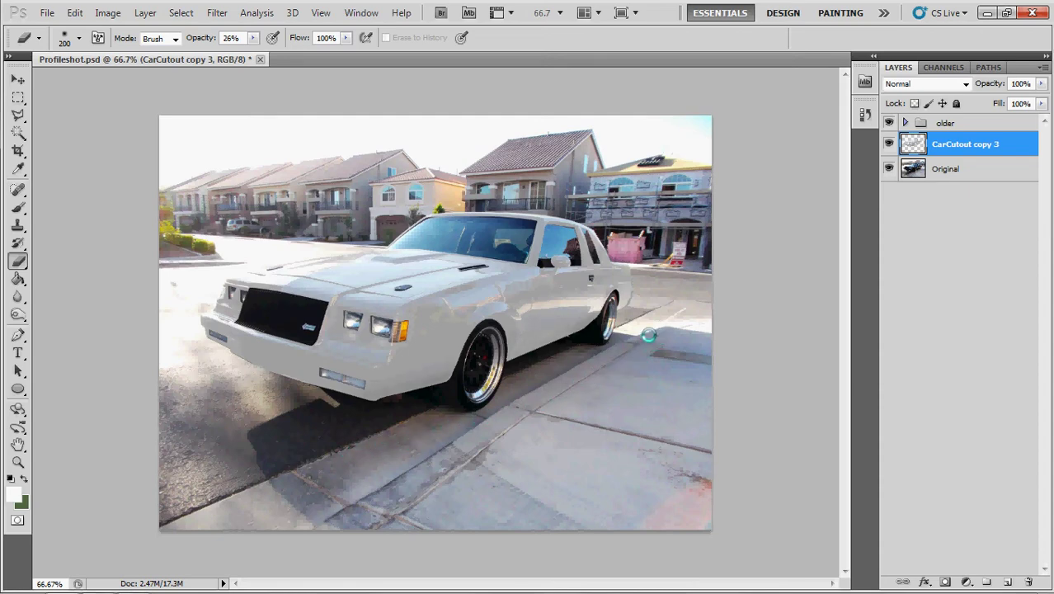
# - Erase along the car's lower edge and under the front bumper to reveal the original shadow
pyautogui.moveTo(649, 335)
pyautogui.mouseDown()
pyautogui.moveTo(470, 404)
pyautogui.moveTo(381, 419)
pyautogui.moveTo(650, 326)
pyautogui.moveTo(415, 407)
pyautogui.moveTo(506, 379)
pyautogui.moveTo(445, 407)
pyautogui.moveTo(625, 323)
pyautogui.moveTo(544, 351)
pyautogui.mouseUp()
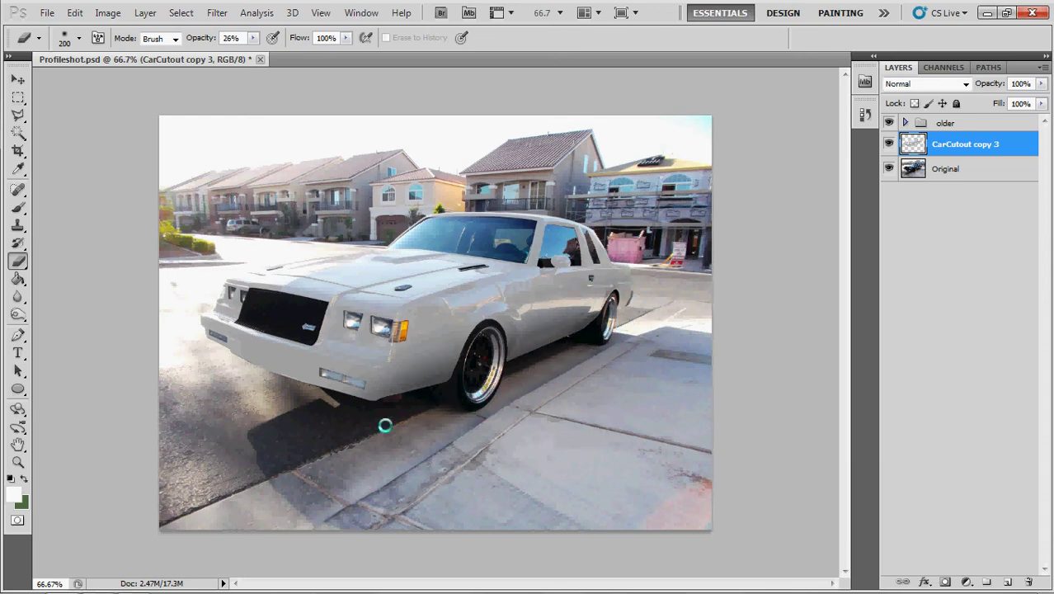
pyautogui.moveTo(307, 417)
pyautogui.mouseDown()
pyautogui.moveTo(193, 372)
pyautogui.moveTo(205, 380)
pyautogui.mouseUp()
pyautogui.moveTo(263, 406)
pyautogui.mouseDown()
pyautogui.moveTo(372, 438)
pyautogui.moveTo(318, 427)
pyautogui.moveTo(329, 426)
pyautogui.moveTo(327, 409)
pyautogui.moveTo(275, 434)
pyautogui.mouseUp()
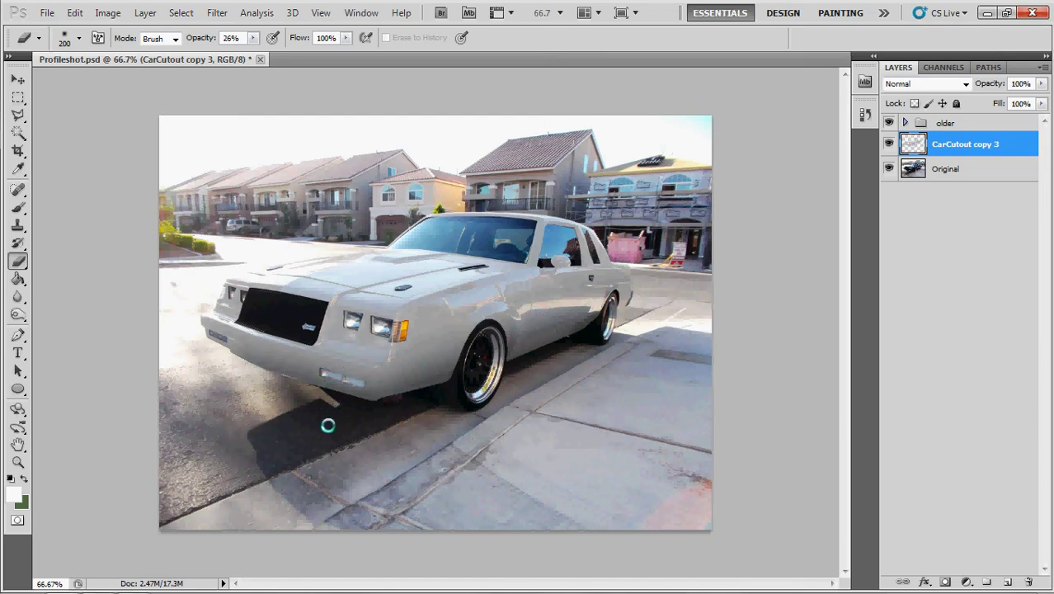
# - With a 30 px eraser, erase around the headlights, grille and hood to bring back dark shading
pyautogui.scroll(5, 322, 419)
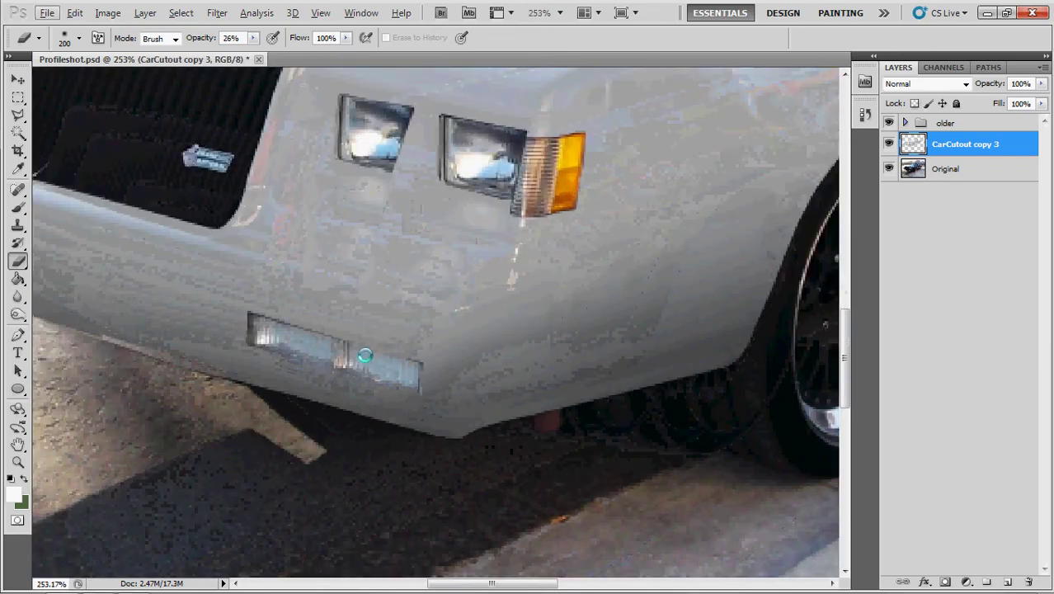
pyautogui.moveTo(442, 266); pyautogui.dragTo(459, 349)
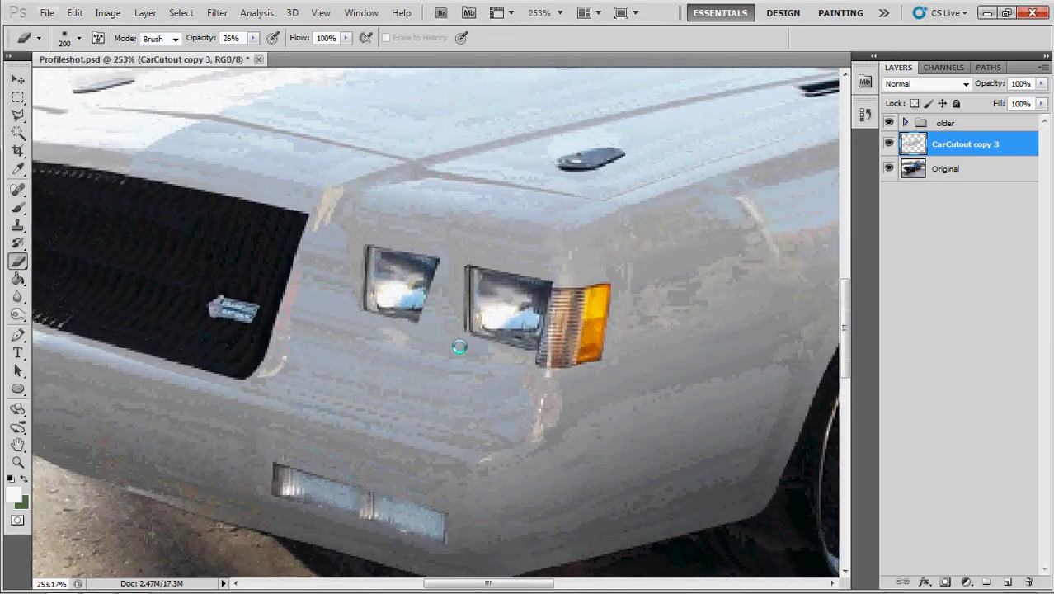
pyautogui.press('[')
pyautogui.press('[')
pyautogui.press('[')
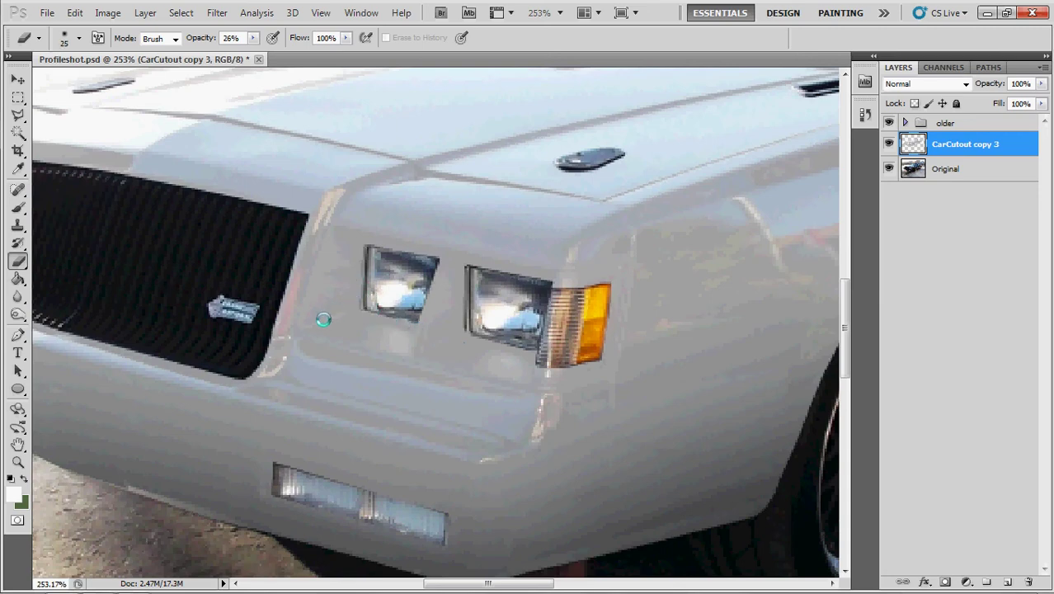
pyautogui.moveTo(324, 319)
pyautogui.mouseDown()
pyautogui.moveTo(364, 302)
pyautogui.moveTo(358, 257)
pyautogui.moveTo(343, 259)
pyautogui.moveTo(337, 293)
pyautogui.moveTo(377, 322)
pyautogui.moveTo(348, 322)
pyautogui.moveTo(388, 335)
pyautogui.moveTo(399, 324)
pyautogui.moveTo(406, 349)
pyautogui.mouseUp()
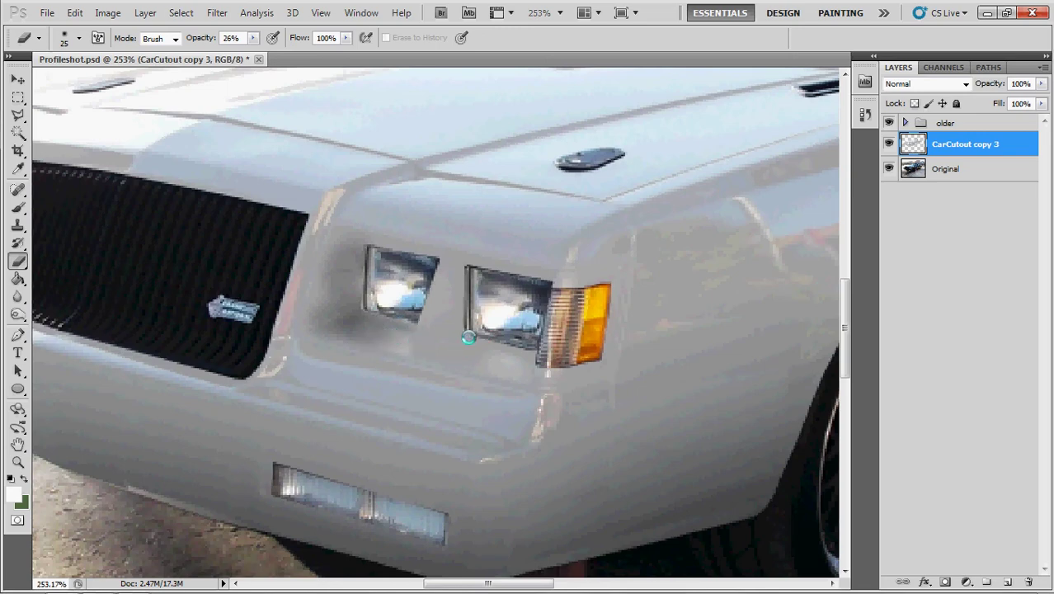
pyautogui.moveTo(461, 280)
pyautogui.mouseDown()
pyautogui.moveTo(445, 336)
pyautogui.moveTo(490, 361)
pyautogui.moveTo(521, 356)
pyautogui.moveTo(471, 314)
pyautogui.mouseUp()
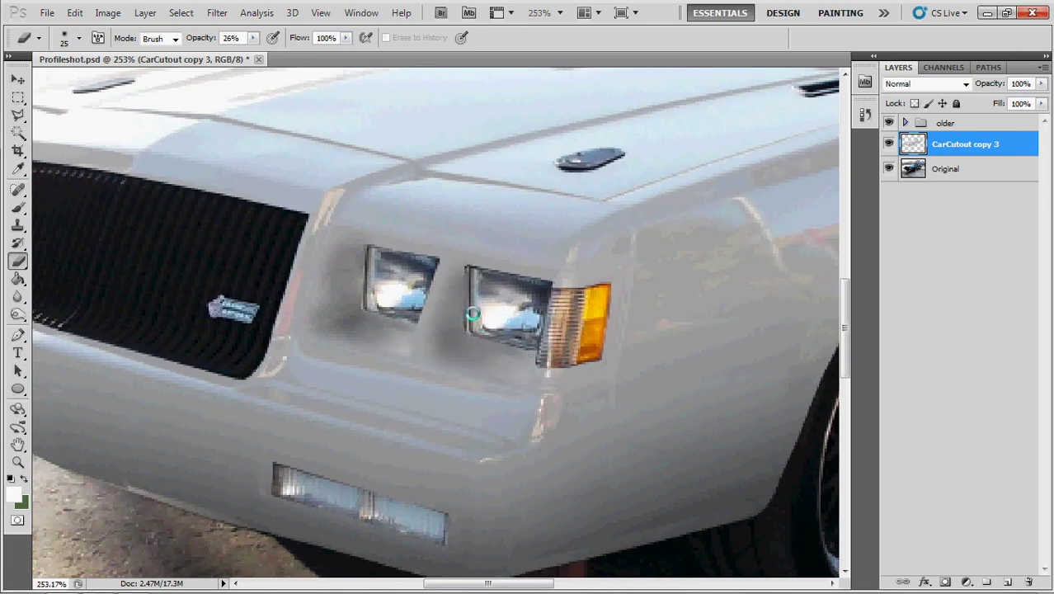
pyautogui.moveTo(221, 213); pyautogui.dragTo(527, 205)
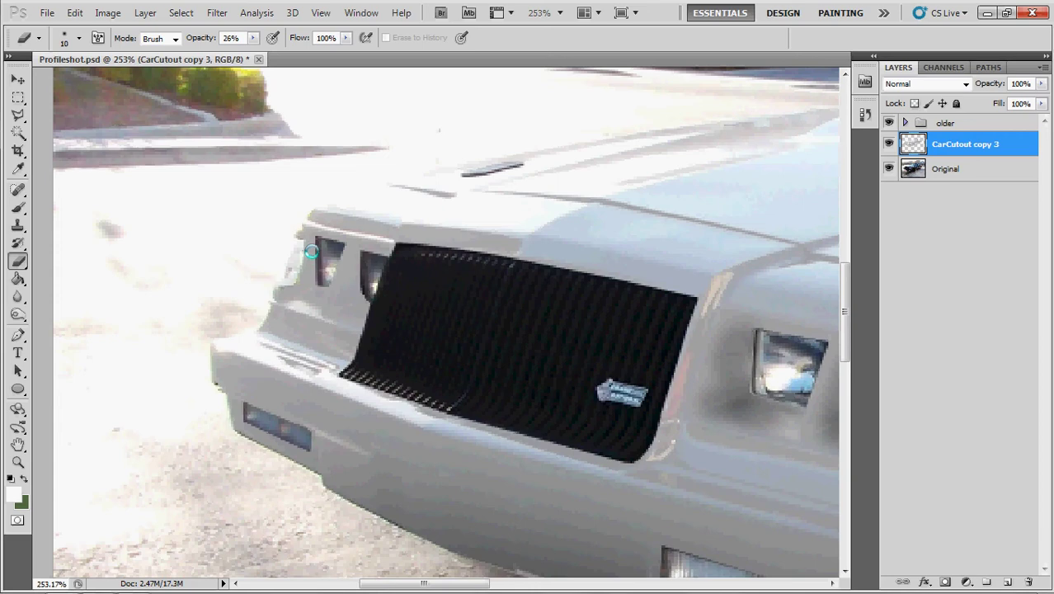
pyautogui.moveTo(311, 250)
pyautogui.mouseDown()
pyautogui.moveTo(306, 286)
pyautogui.moveTo(292, 297)
pyautogui.moveTo(336, 286)
pyautogui.moveTo(360, 258)
pyautogui.moveTo(339, 314)
pyautogui.moveTo(365, 320)
pyautogui.moveTo(370, 291)
pyautogui.moveTo(351, 307)
pyautogui.moveTo(356, 289)
pyautogui.moveTo(299, 296)
pyautogui.mouseUp()
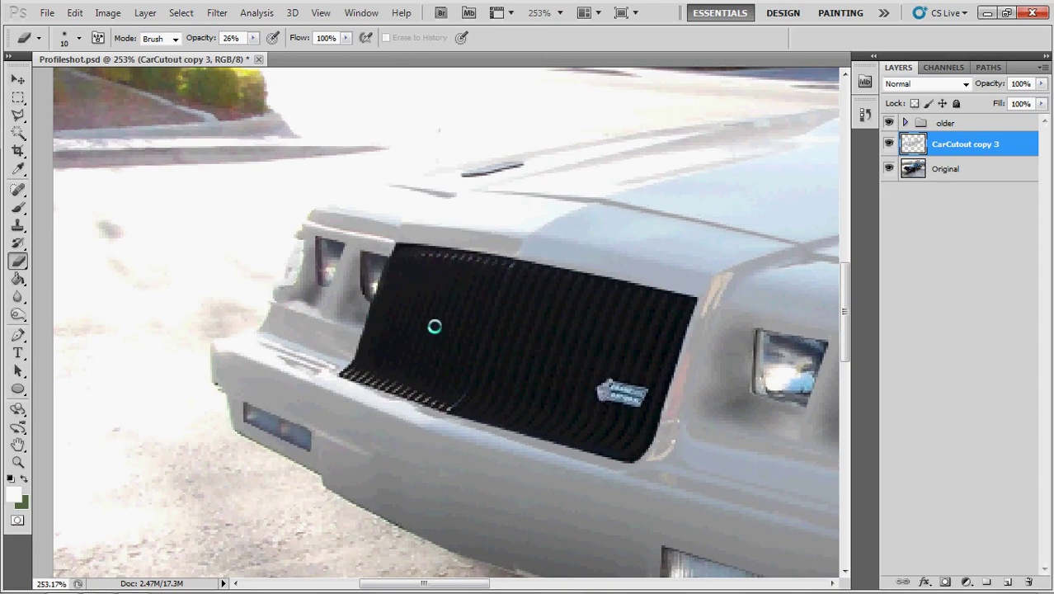
pyautogui.scroll(-4, 474, 334)
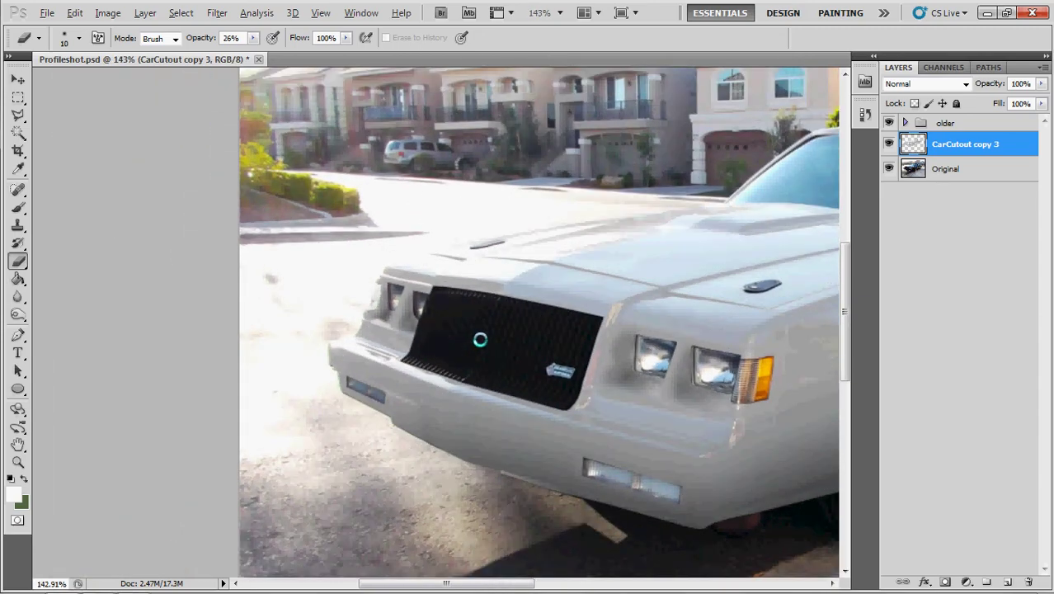
pyautogui.scroll(-3, 480, 340)
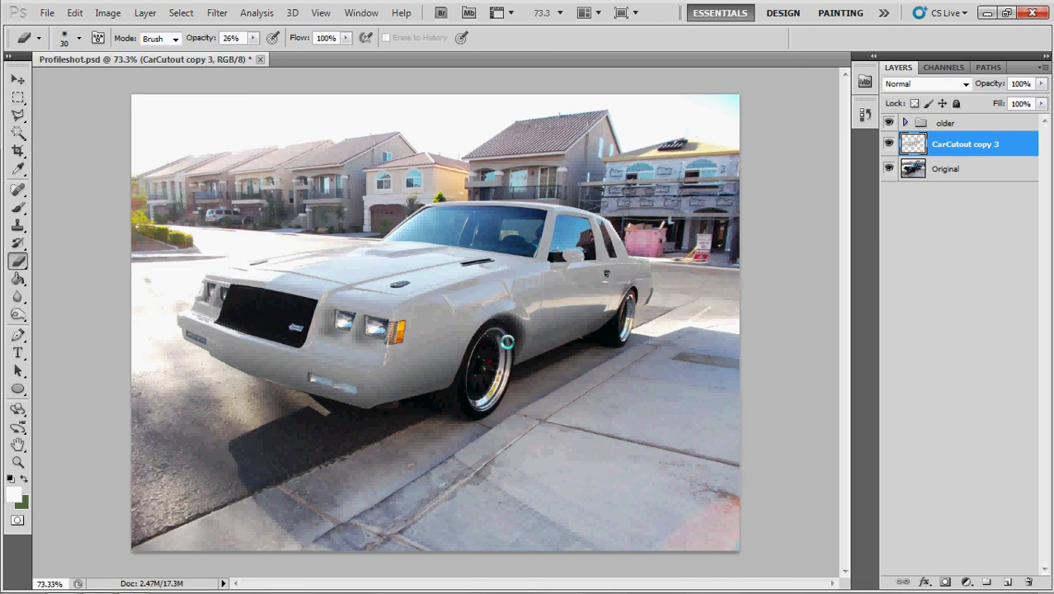
# - Hide CarCutout copy 3 and make the older group's Layer 0 visible and selected
pyautogui.click(904, 122)
pyautogui.click(888, 242)
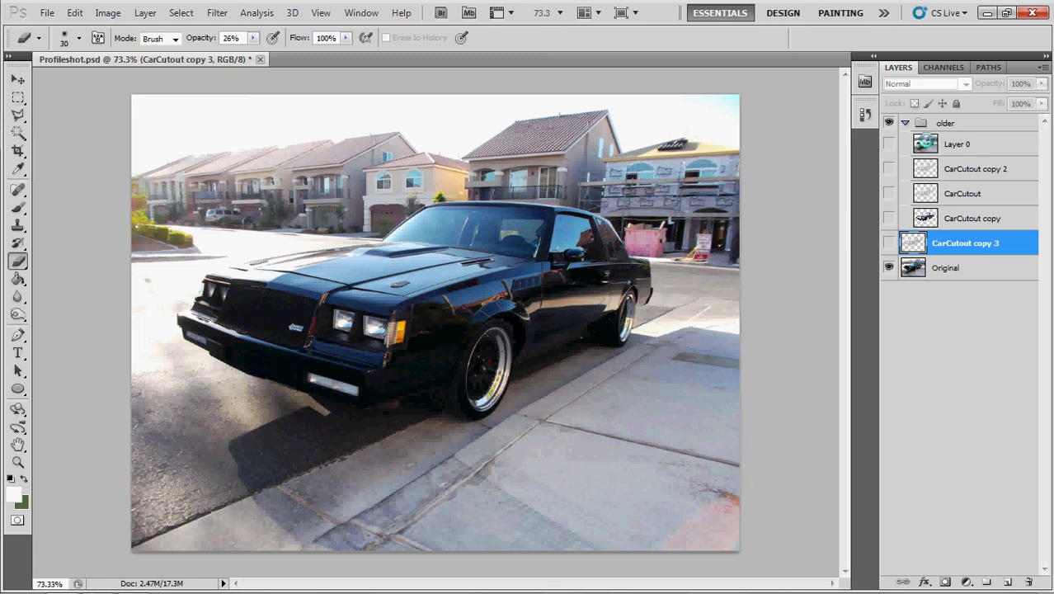
pyautogui.click(924, 143)
pyautogui.click(889, 144)
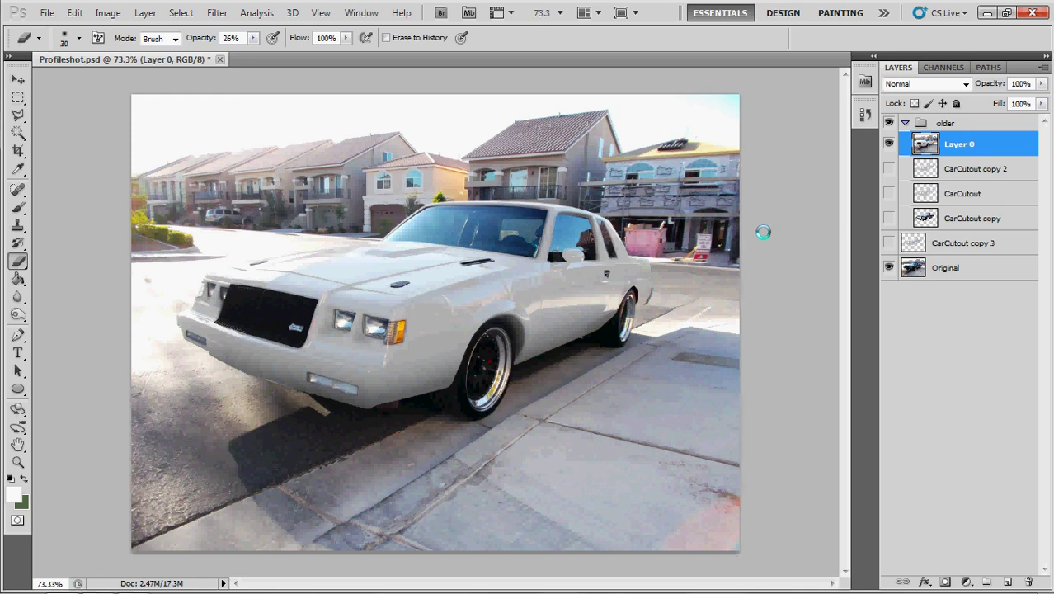
pyautogui.click(108, 13)
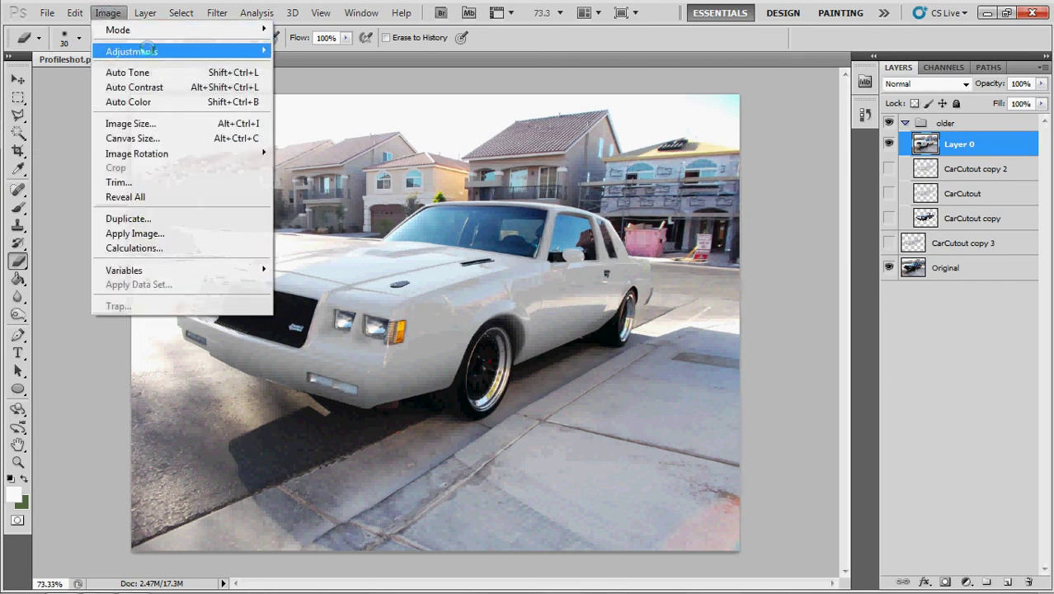
pyautogui.moveTo(159, 52)
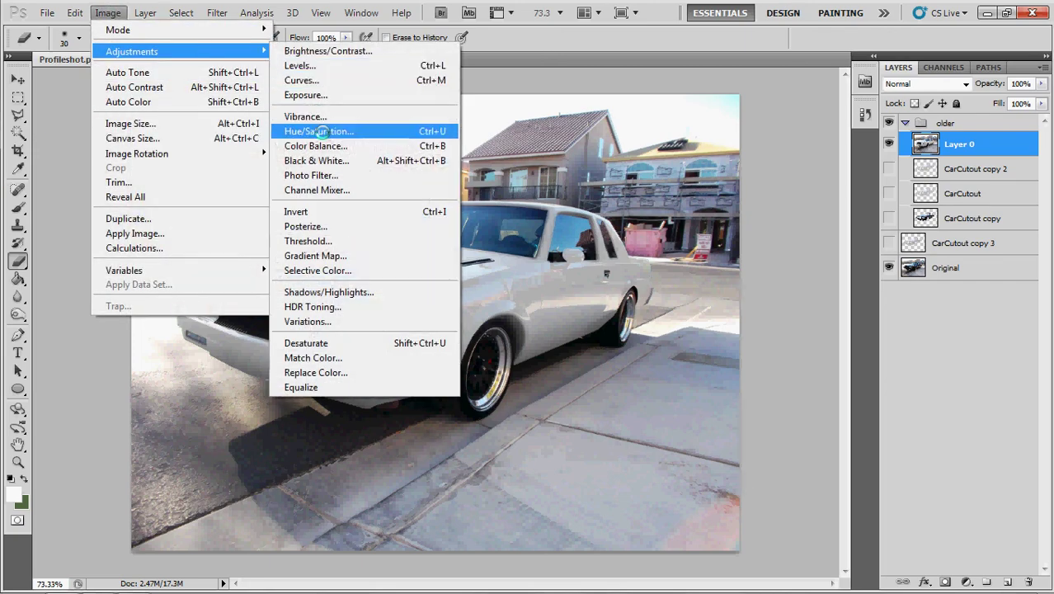
pyautogui.click(330, 132)
pyautogui.moveTo(848, 506); pyautogui.dragTo(903, 513)
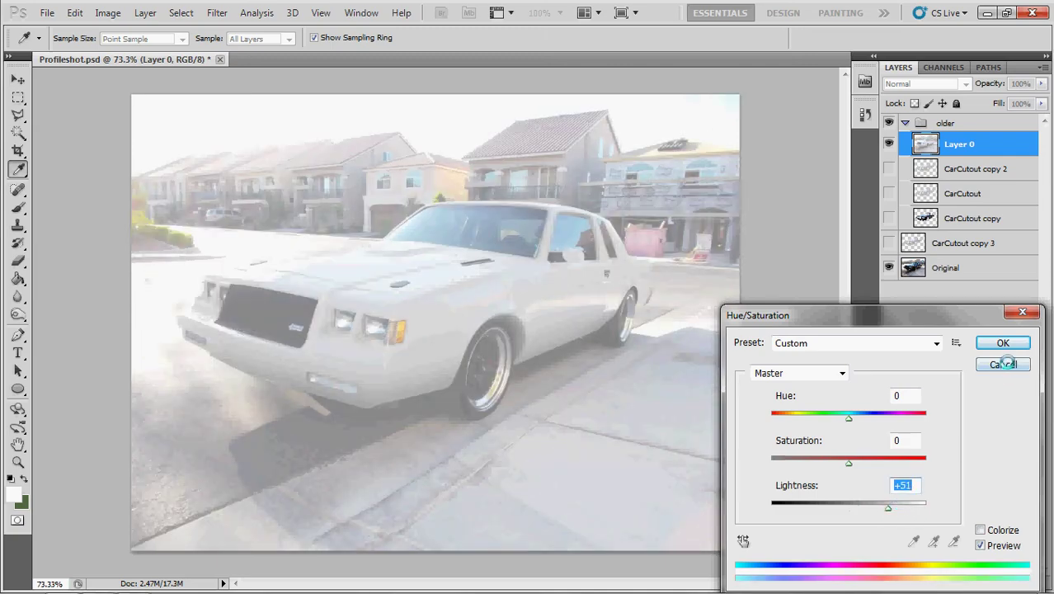
pyautogui.click(1003, 368)
pyautogui.press('e')
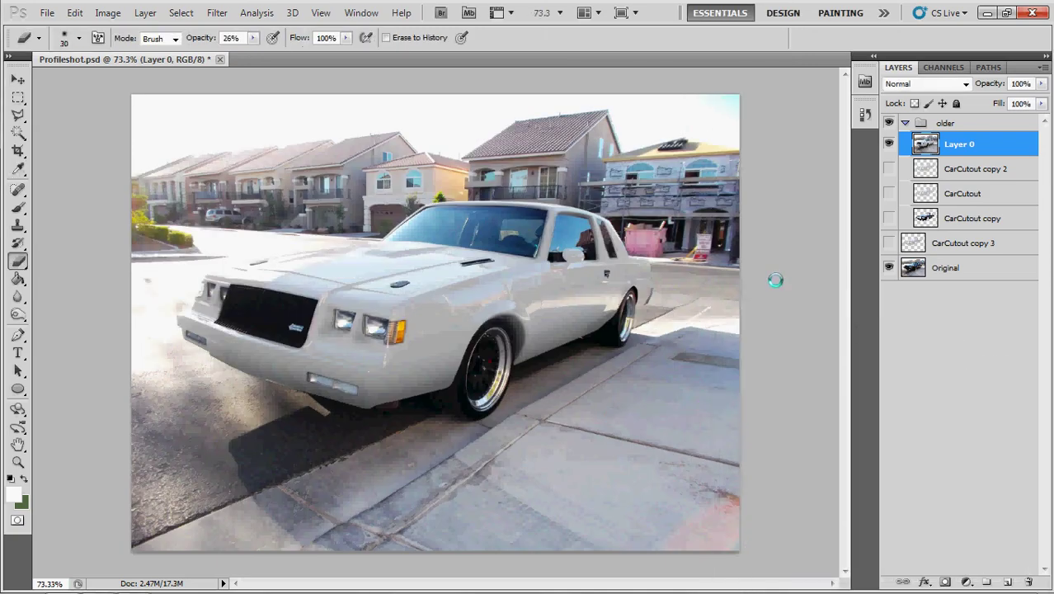